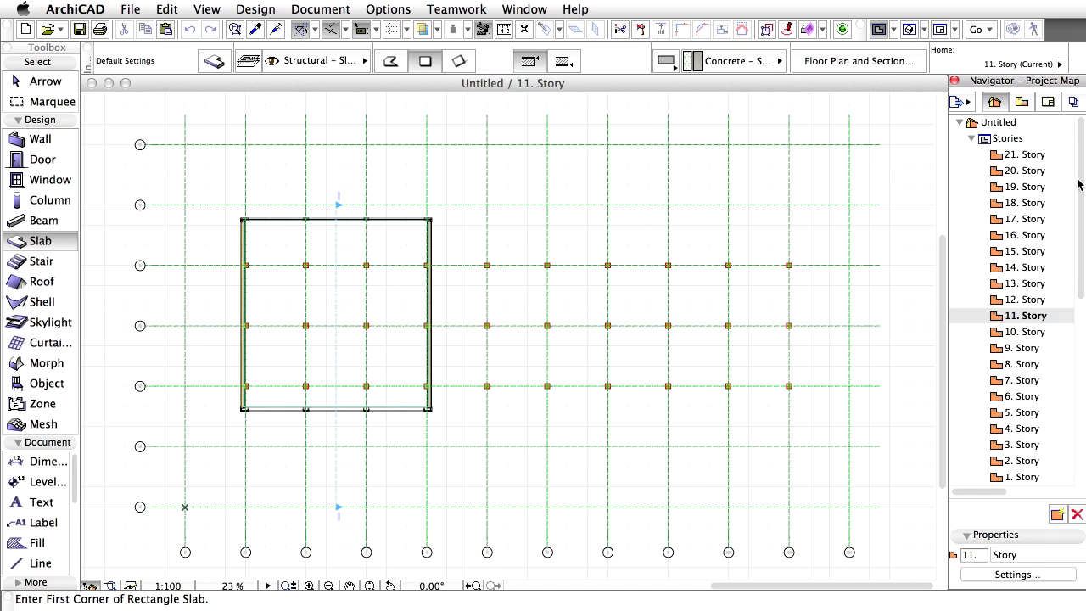
Scroll the Project Map and open the 0. Ground Floor story plan
scroll(1066, 246, "down", 2)
scroll(1065, 246, "down", 4)
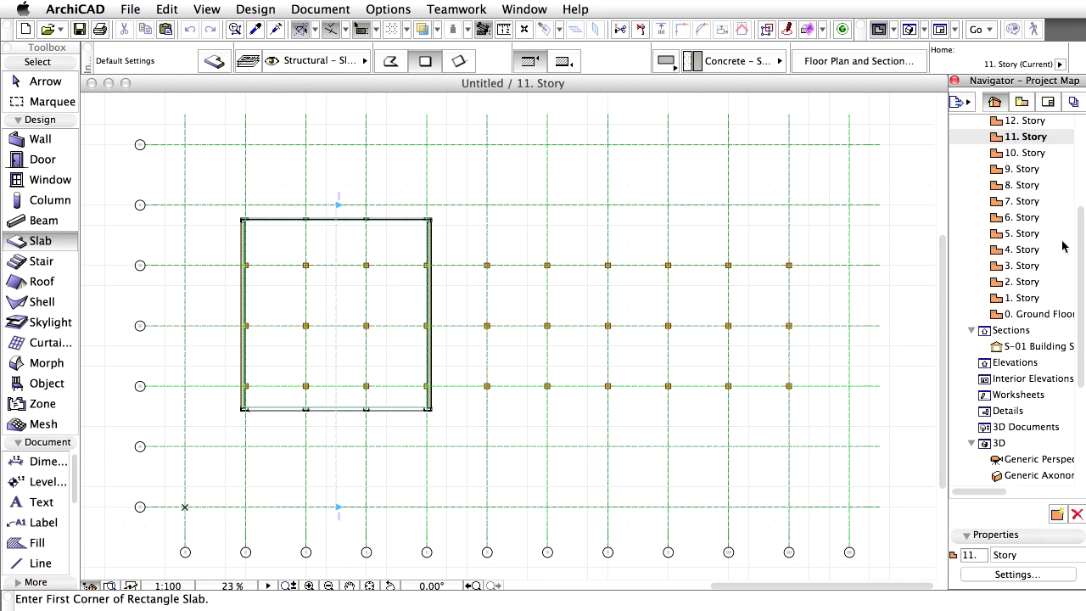
double_click(1042, 314)
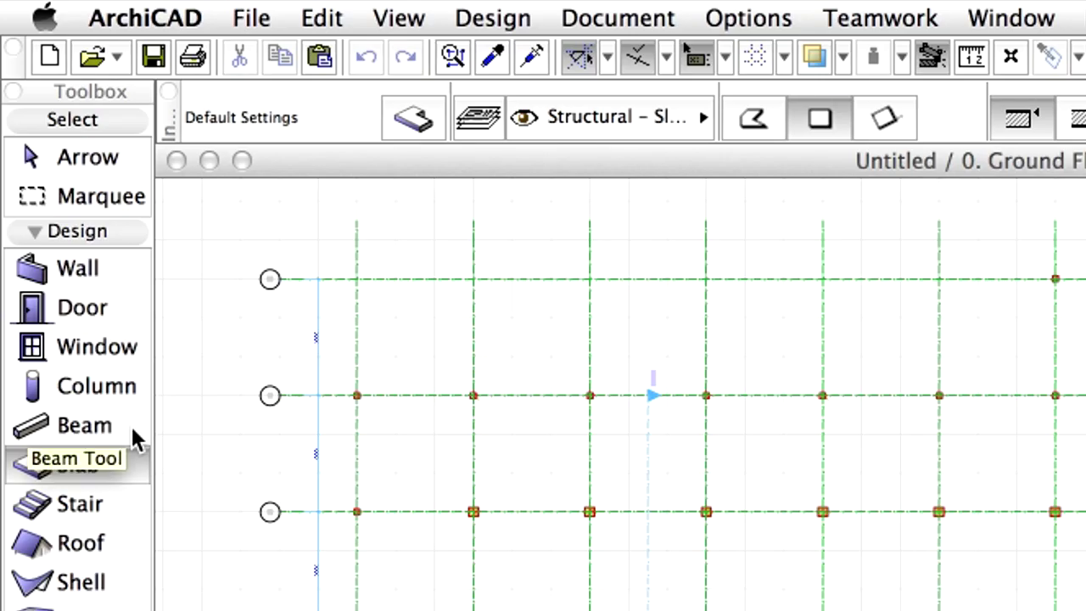
Check beam defaults: height 400, width 500, homed one story up, elevation 5200, axis offset 0
double_click(131, 429)
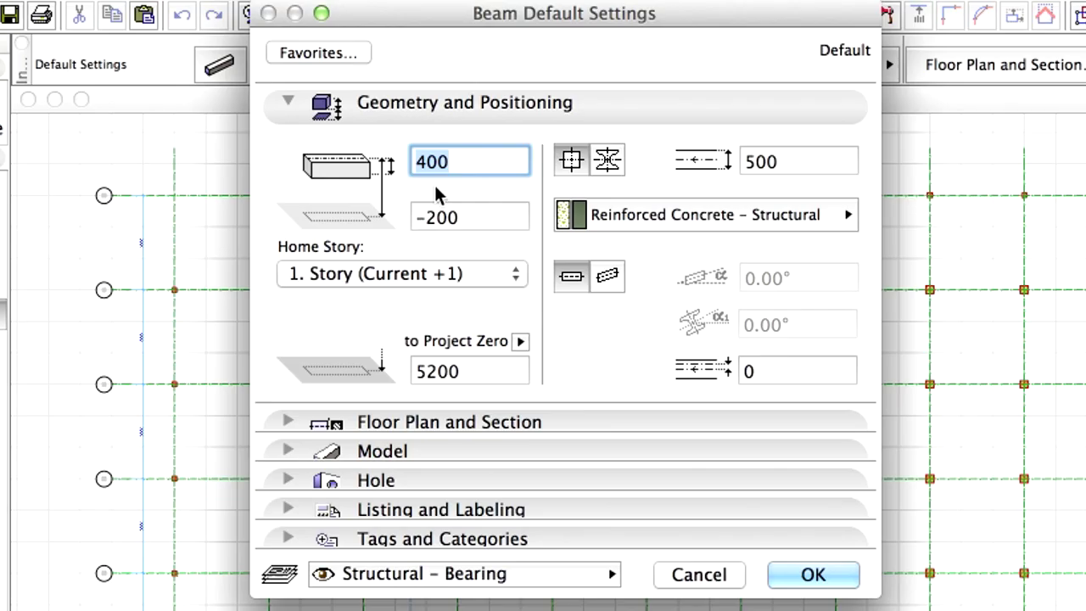
left_click(442, 159)
double_click(437, 161)
left_click(768, 163)
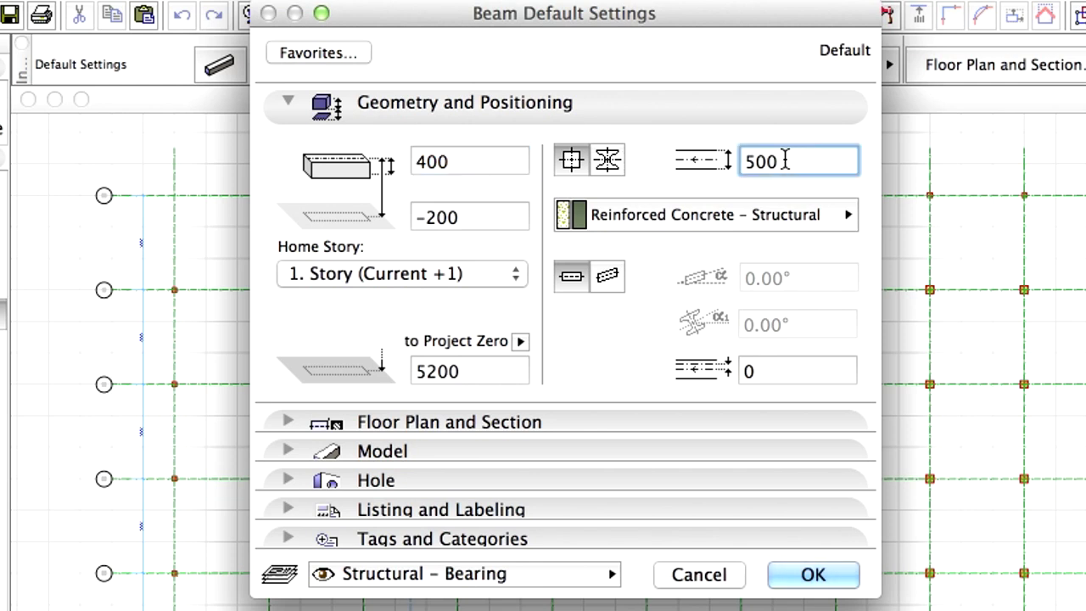
double_click(757, 162)
left_click(797, 161)
left_click(509, 276)
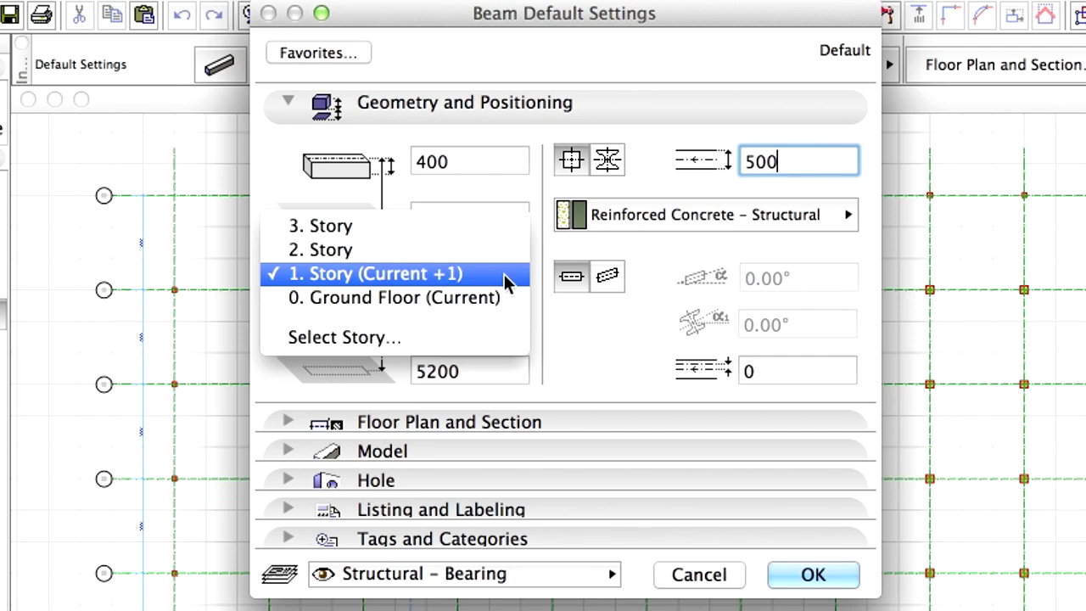
left_click(507, 282)
left_click(484, 371)
left_click_drag(485, 371, 422, 371)
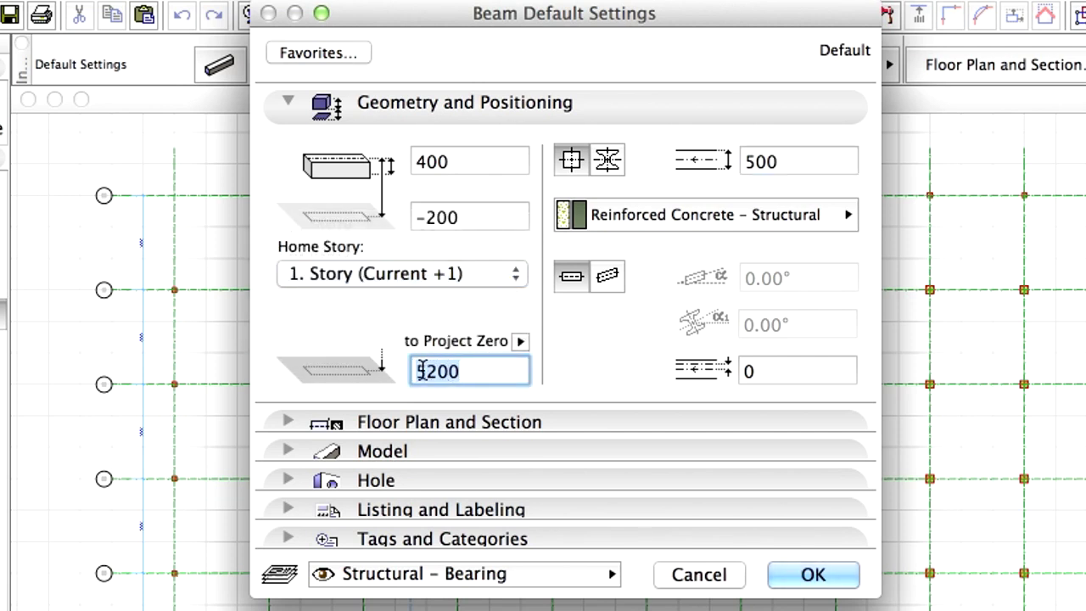
left_click(488, 371)
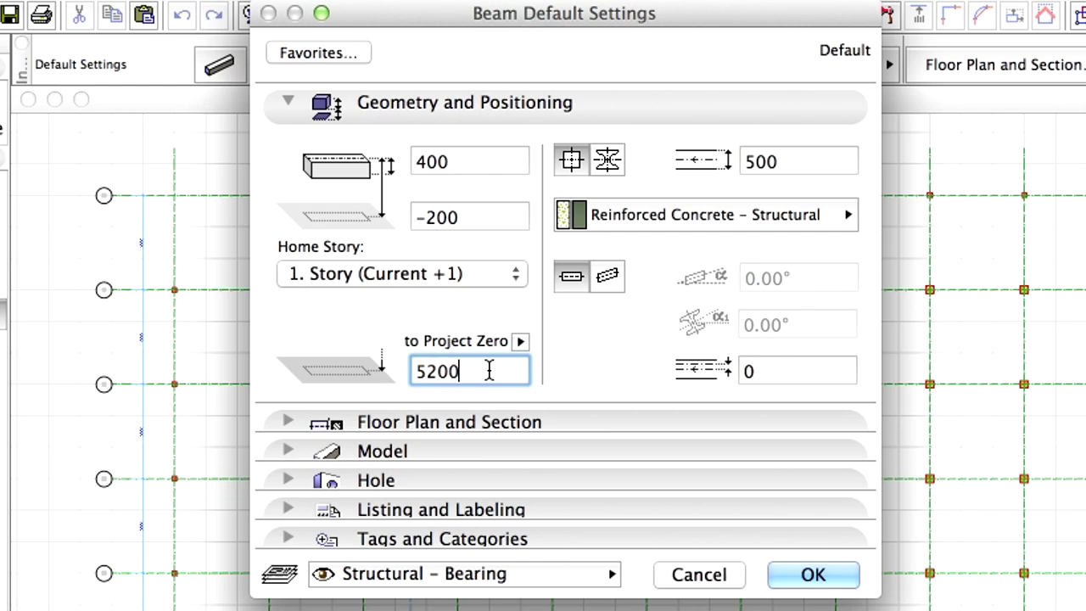
left_click(754, 370)
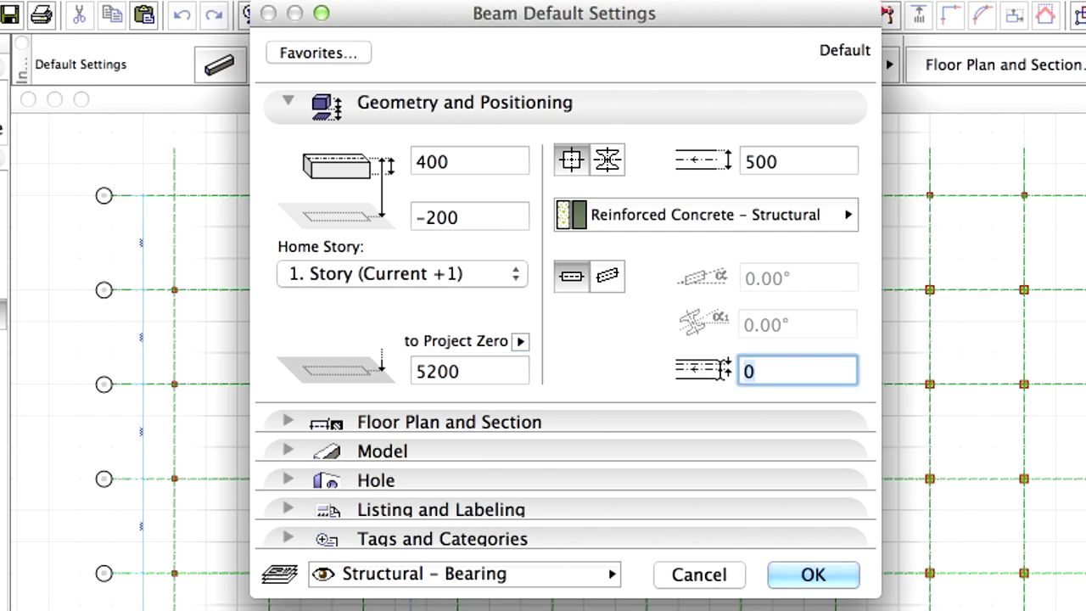
double_click(764, 371)
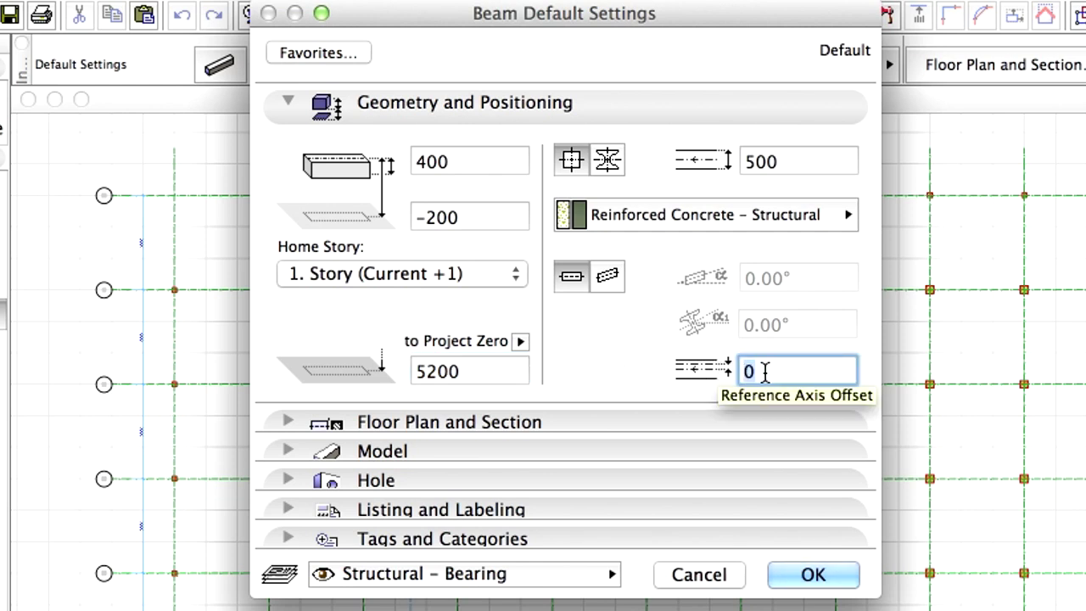
Keep Reinforced Concrete – Structural material on the Structural – Bearing layer and confirm
left_click(765, 218)
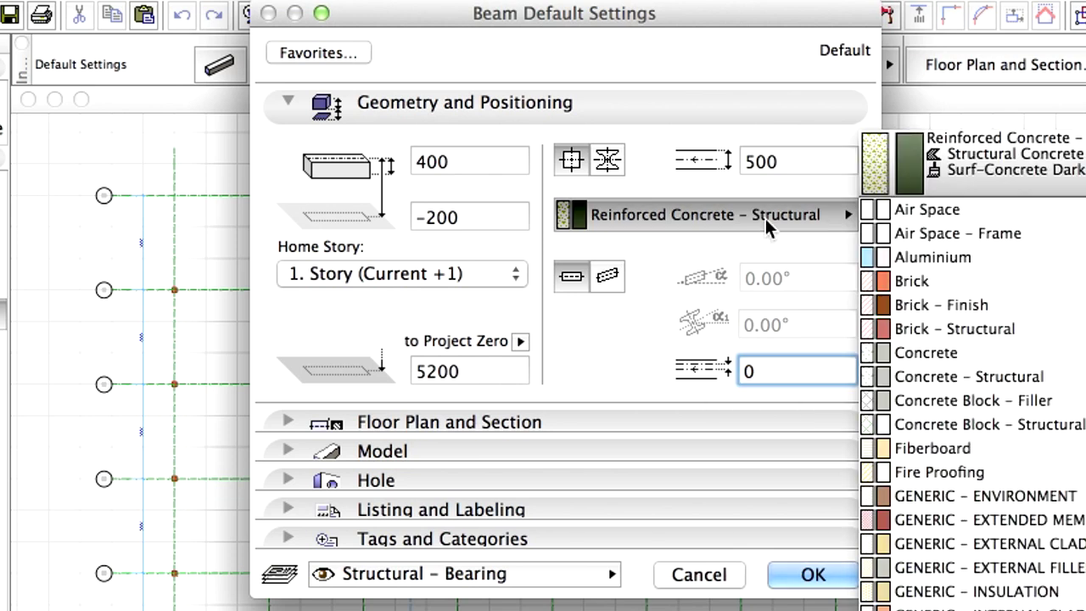
left_click(824, 223)
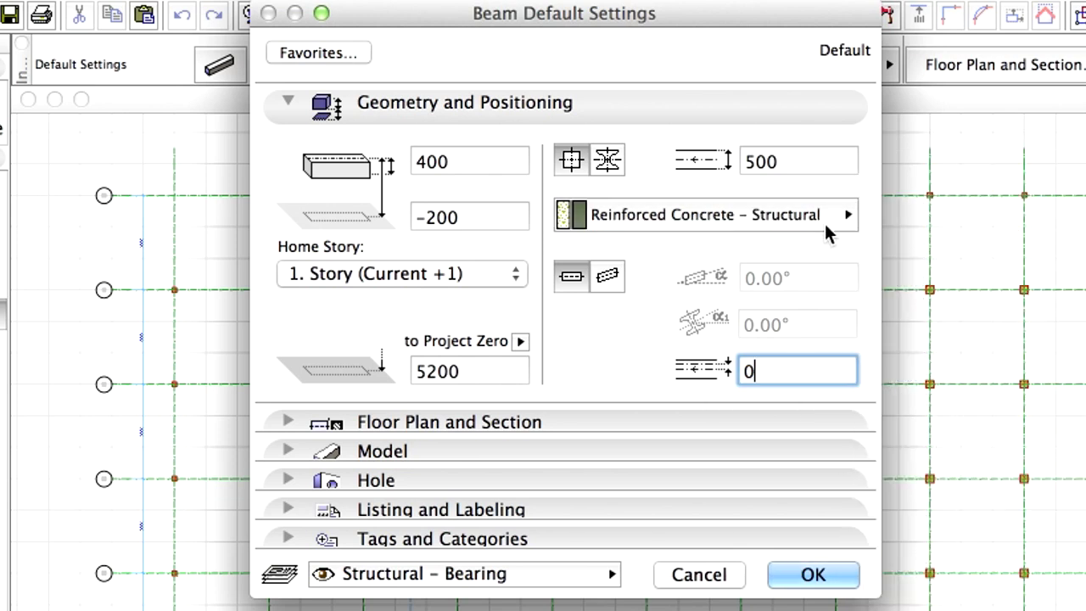
left_click(611, 576)
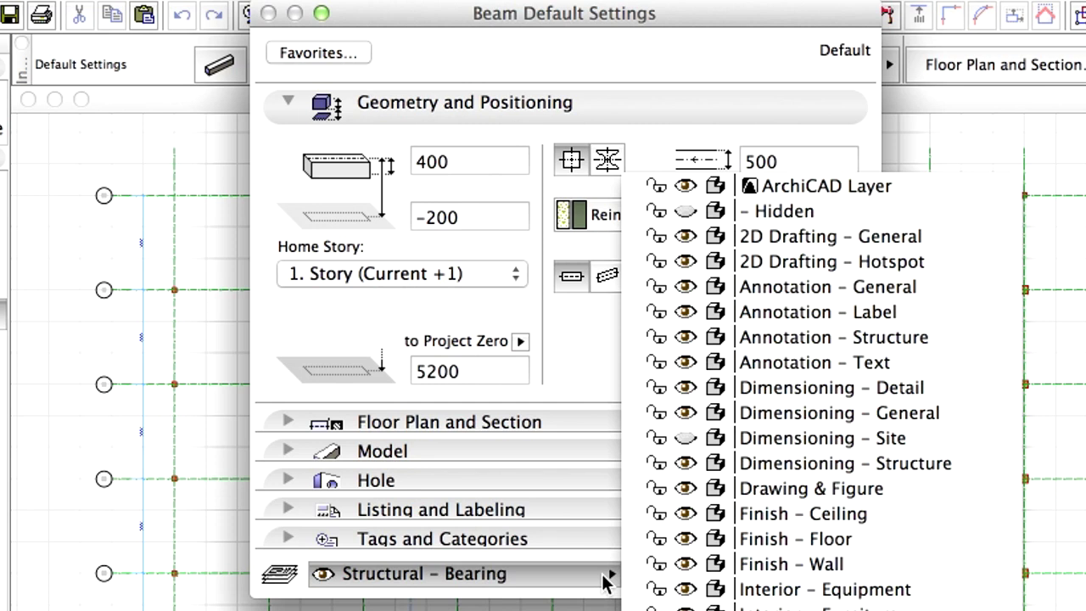
left_click(611, 577)
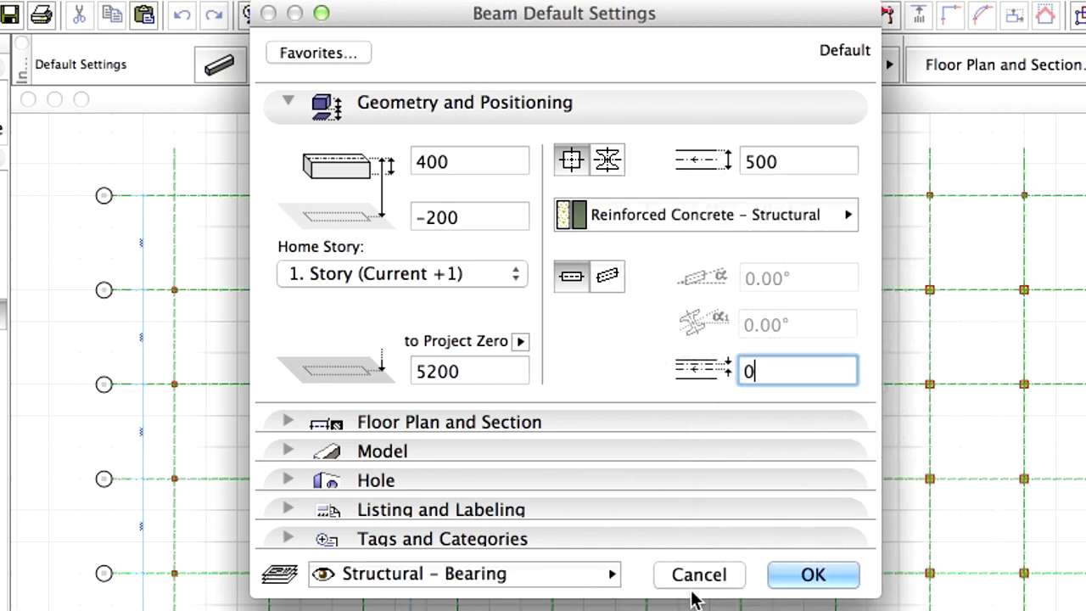
left_click(848, 579)
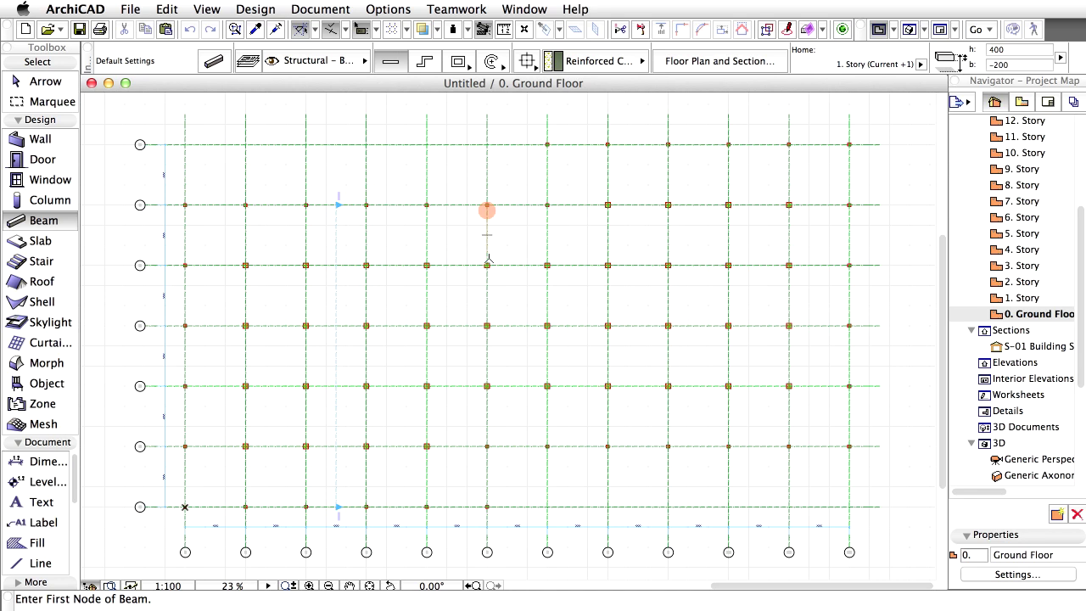
Draw horizontal beams along the ground-floor grid rows between columns
scroll(363, 449, "up", 3)
left_click(116, 442)
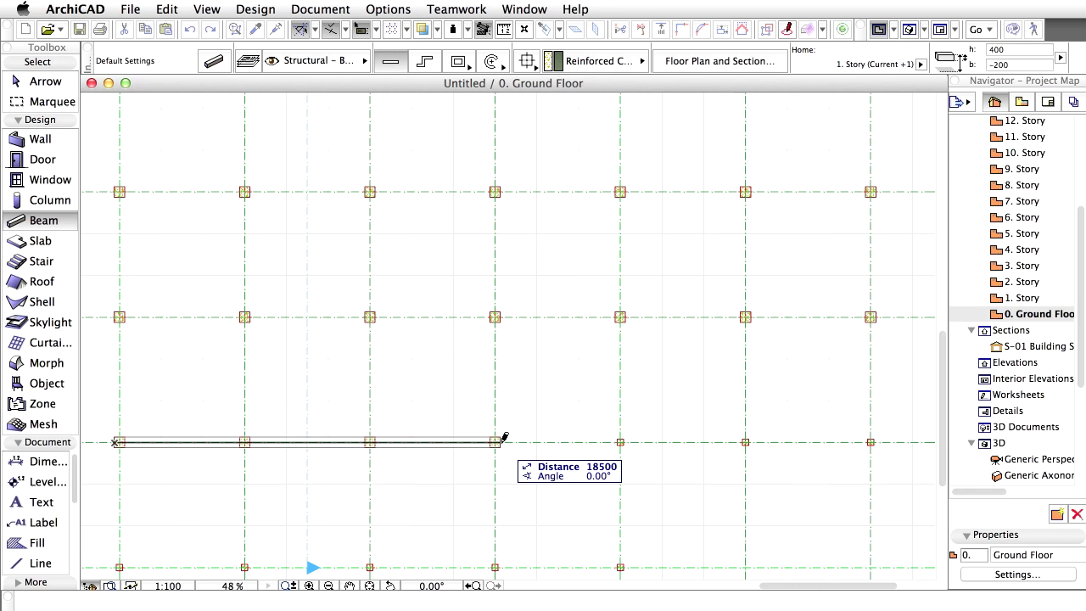
left_click(500, 440)
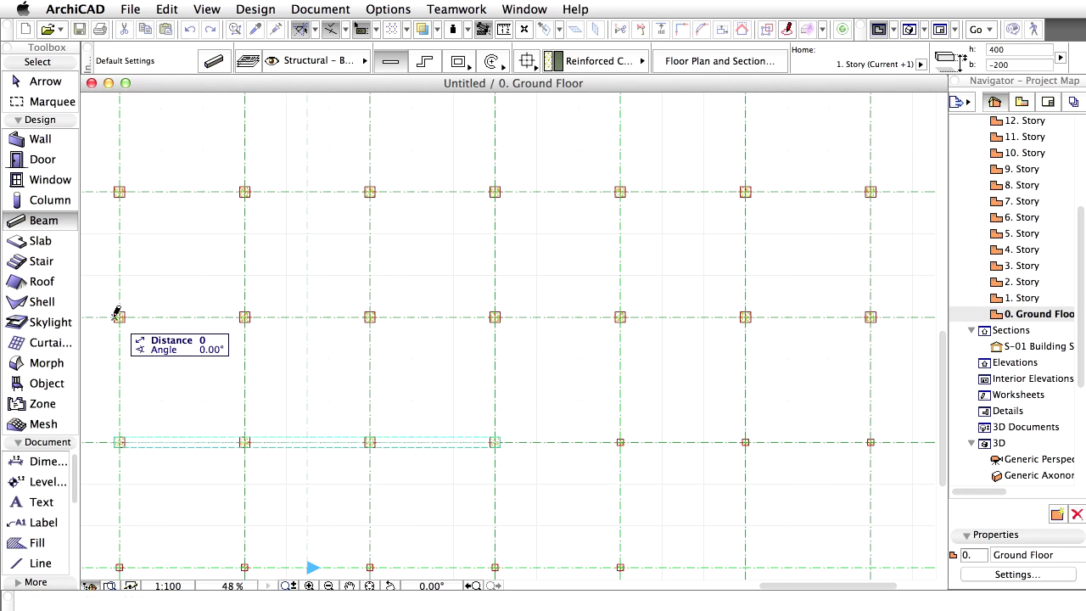
scroll(751, 317, "down", 3)
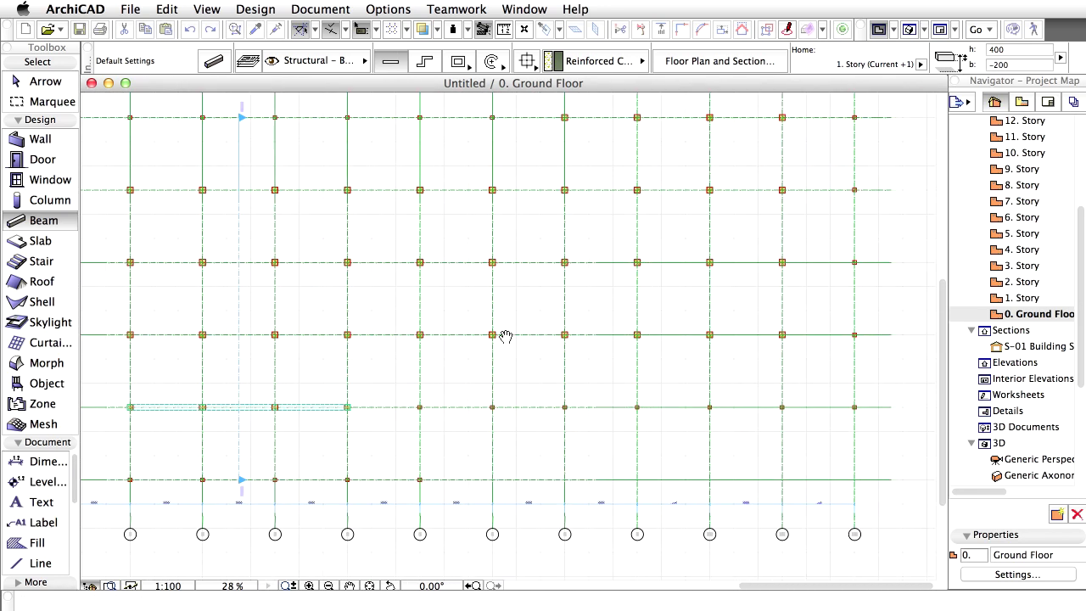
left_click(784, 334)
scroll(786, 260, "up", 5)
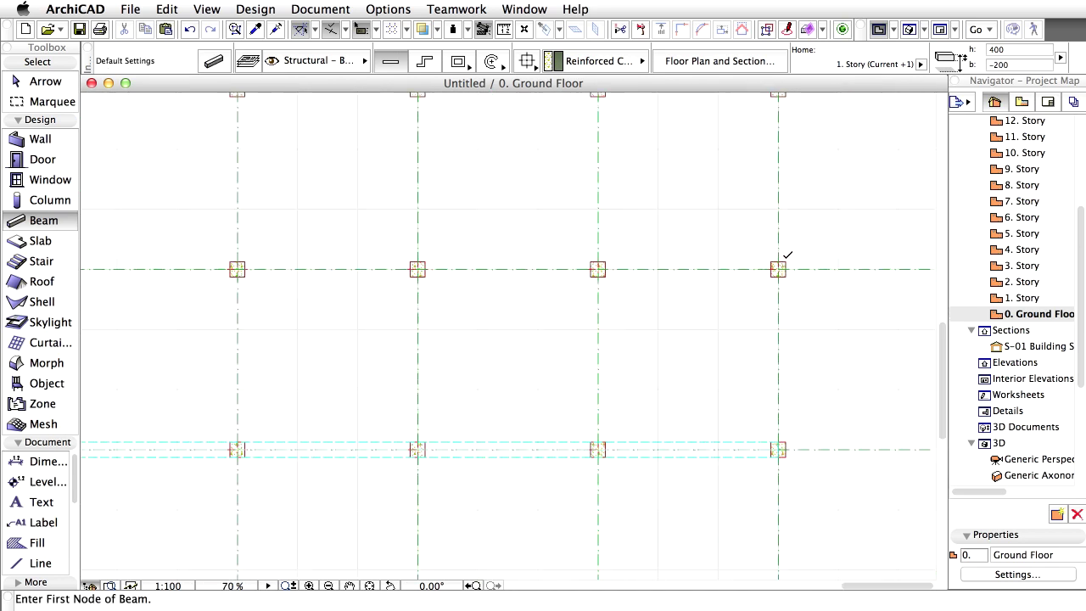
left_click(786, 267)
scroll(545, 259, "down", 3)
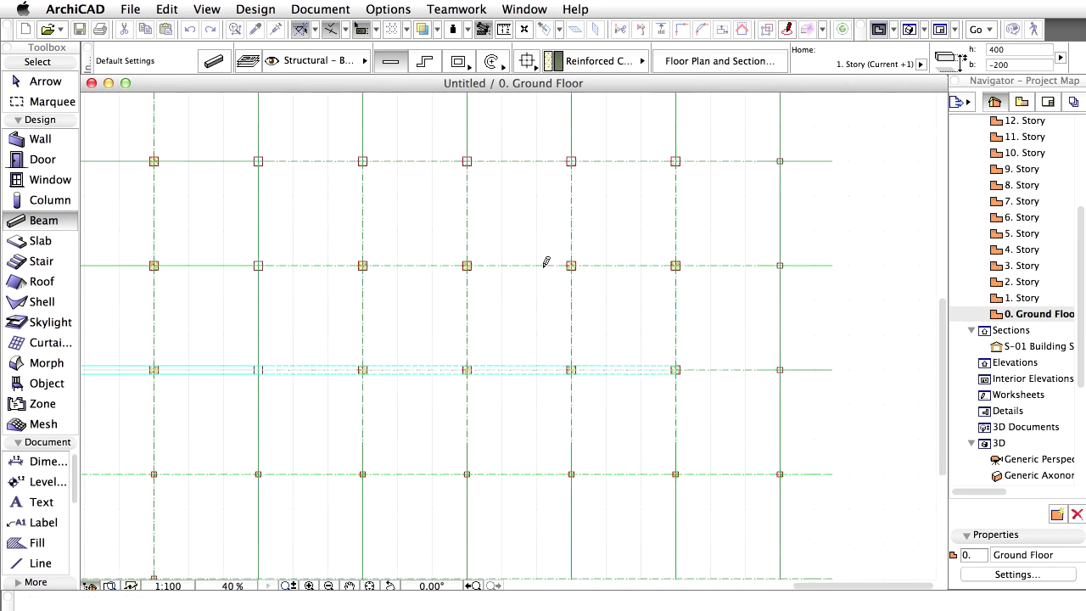
scroll(681, 286, "down", 3)
scroll(304, 300, "up", 10)
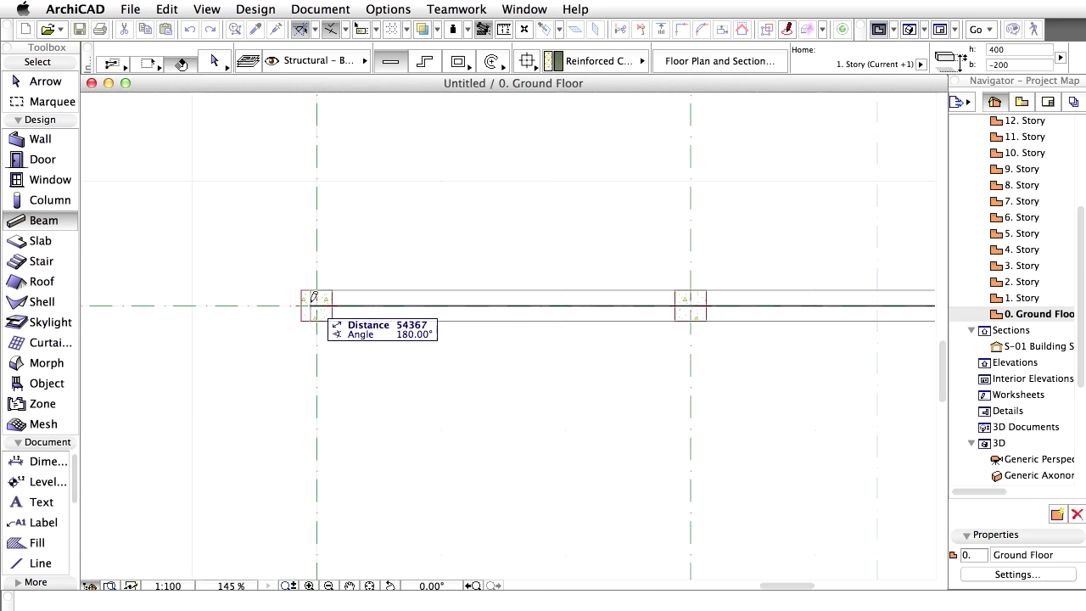
left_click(307, 301)
Draw vertical beams up the grid lines between columns, then fit the grid in view
scroll(306, 301, "up", 2)
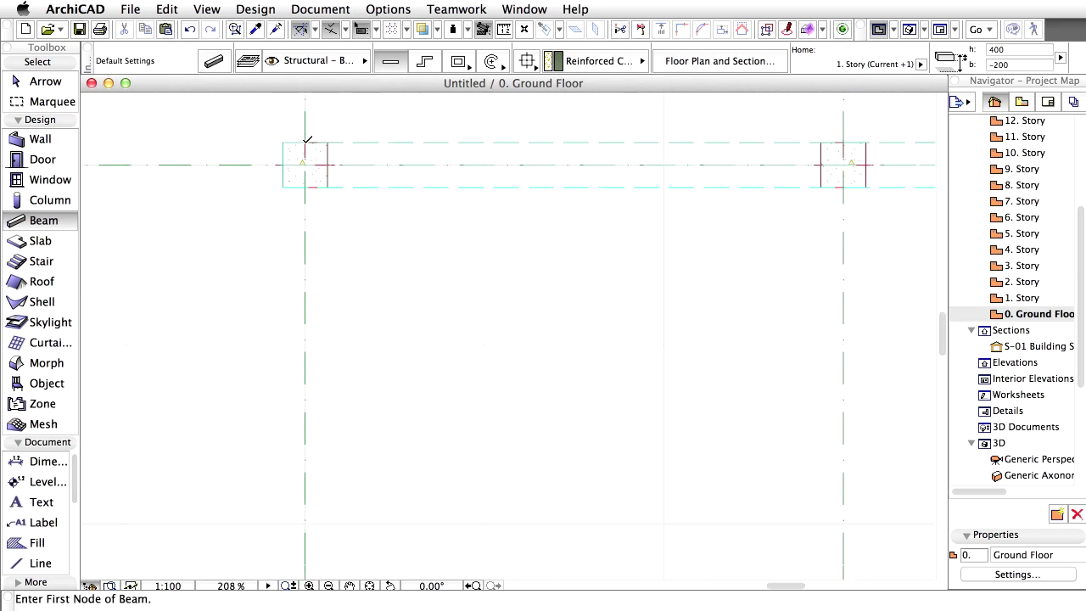
left_click(305, 142)
scroll(310, 262, "down", 6)
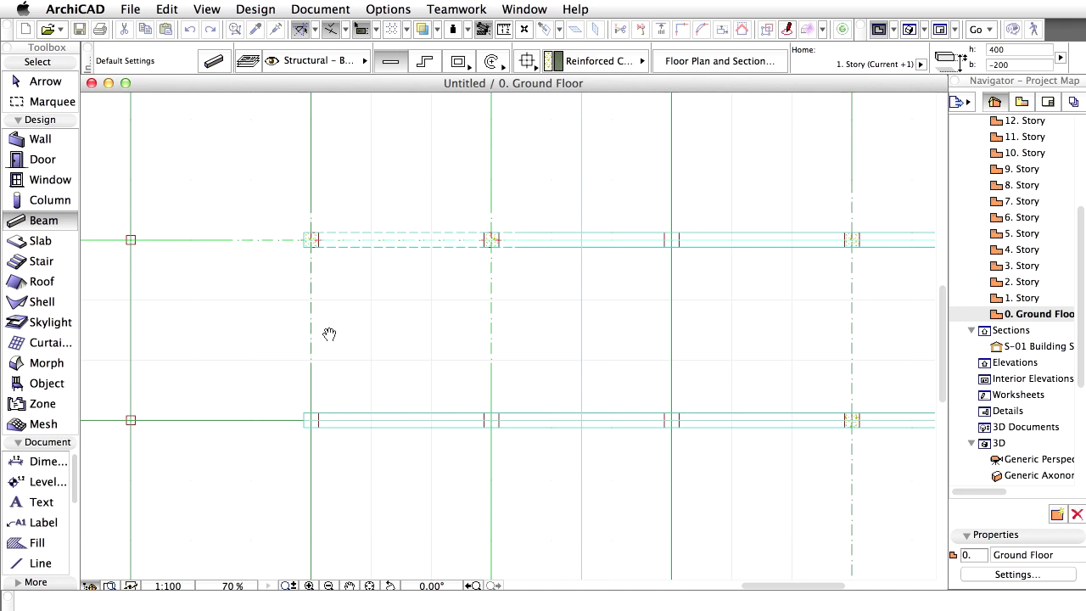
scroll(328, 211, "down", 2)
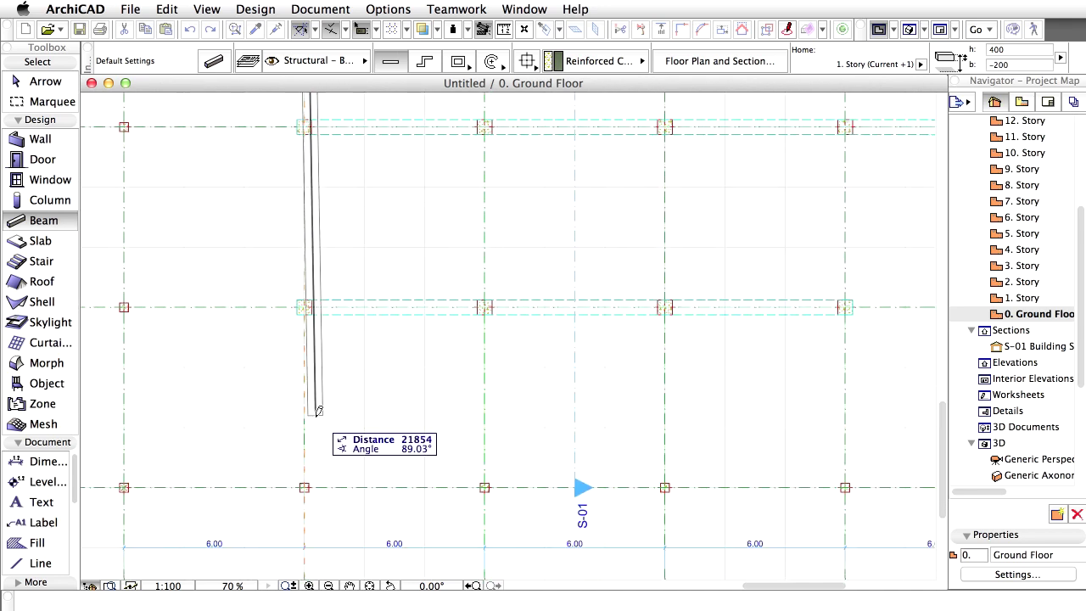
scroll(315, 386, "up", 4)
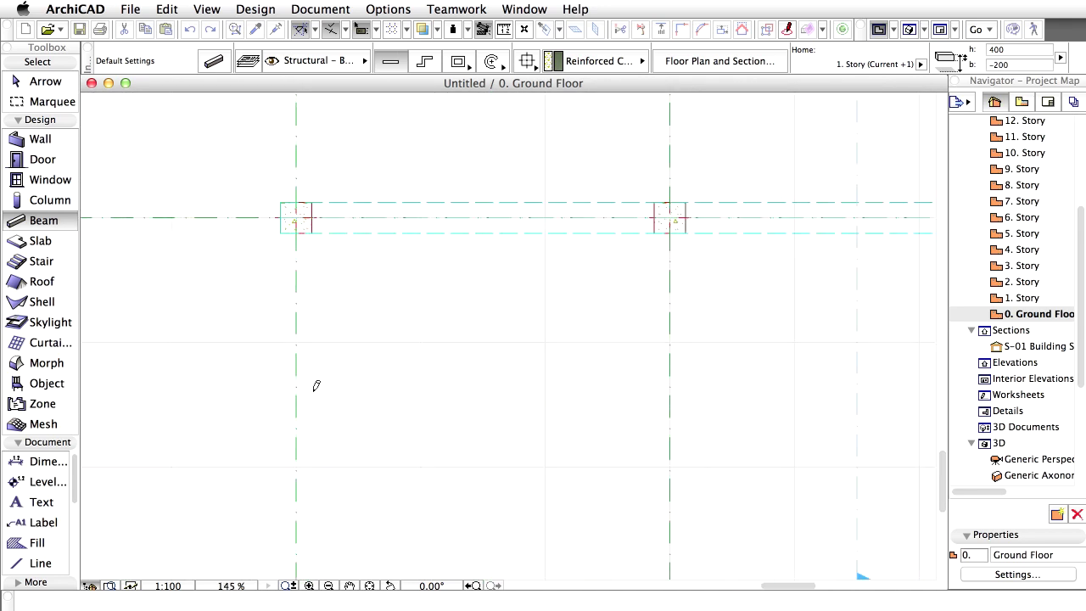
left_click(299, 225)
scroll(359, 213, "down", 6)
left_click(494, 403)
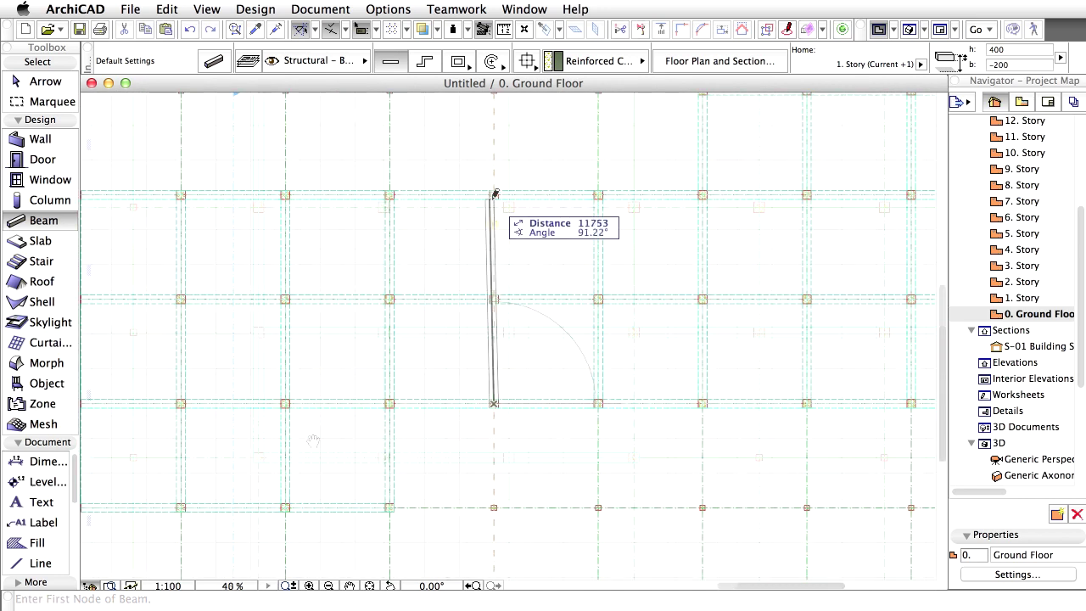
left_click(496, 194)
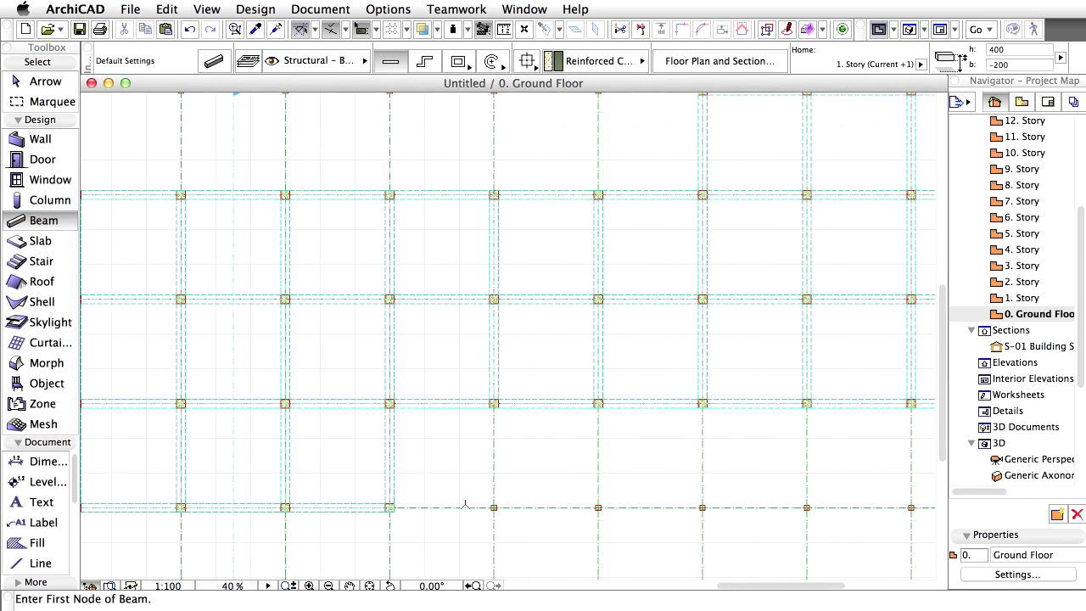
left_click(369, 585)
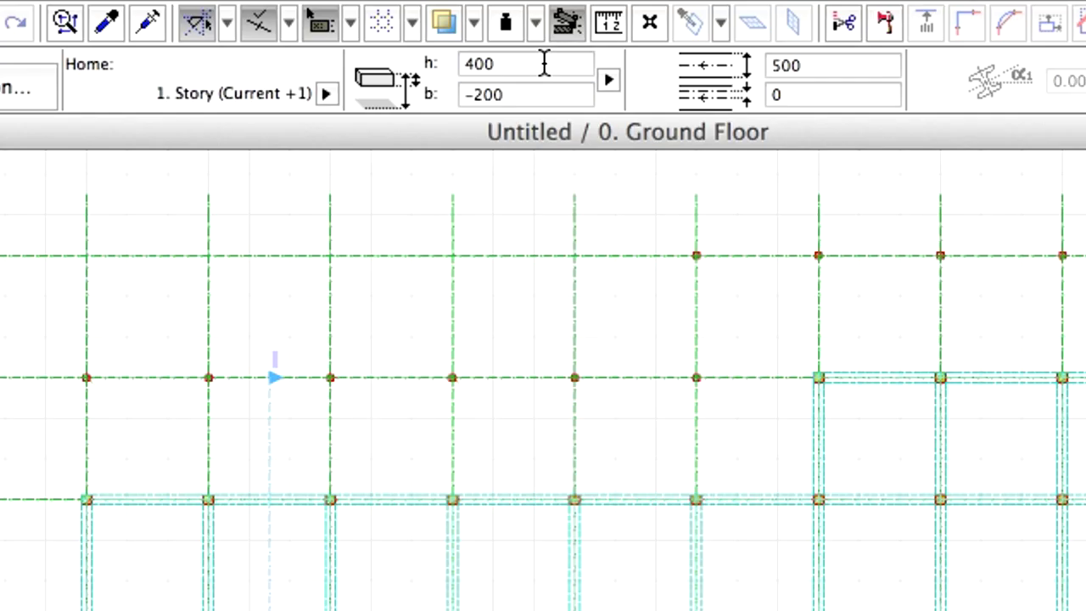
Change both beam values in the Info Box from 400 and 500 to 300
left_click(995, 50)
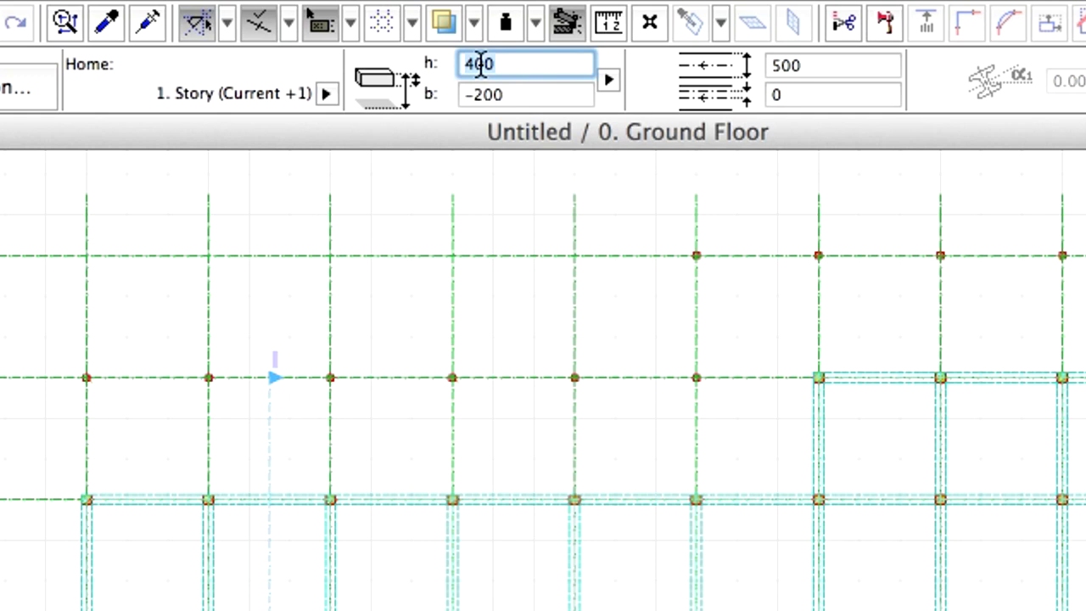
double_click(1006, 50)
type("300")
left_click(824, 65)
left_click_drag(825, 64, 769, 65)
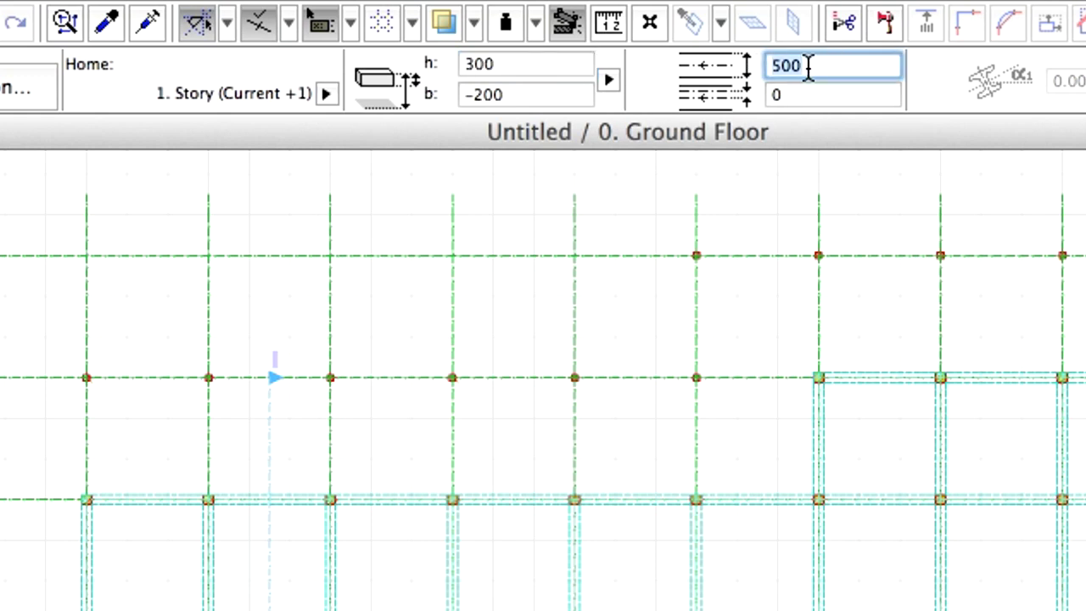
type("300")
left_click(561, 66)
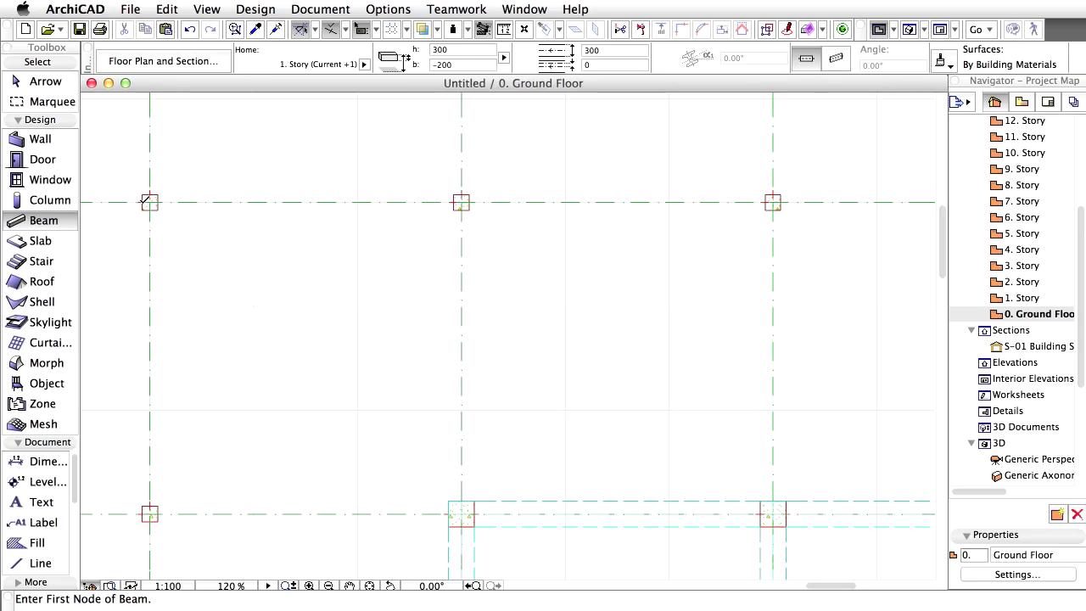
Draw the missing 300 beams between the left/right and lower/upper columns
left_click(150, 202)
scroll(332, 192, "down", 2)
scroll(429, 209, "down", 1)
scroll(258, 229, "down", 2)
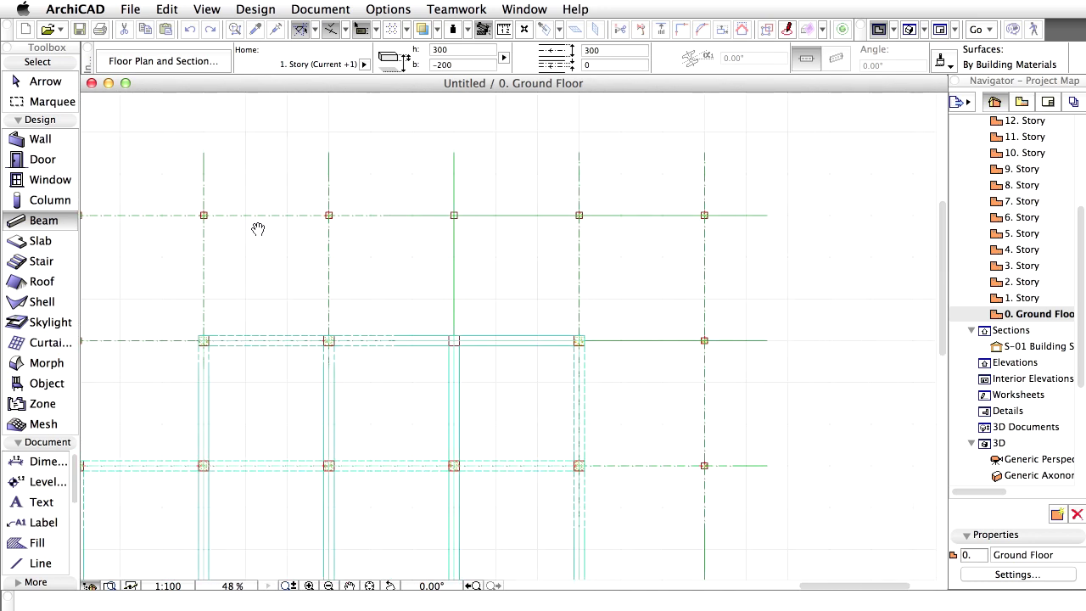
scroll(709, 225, "up", 4)
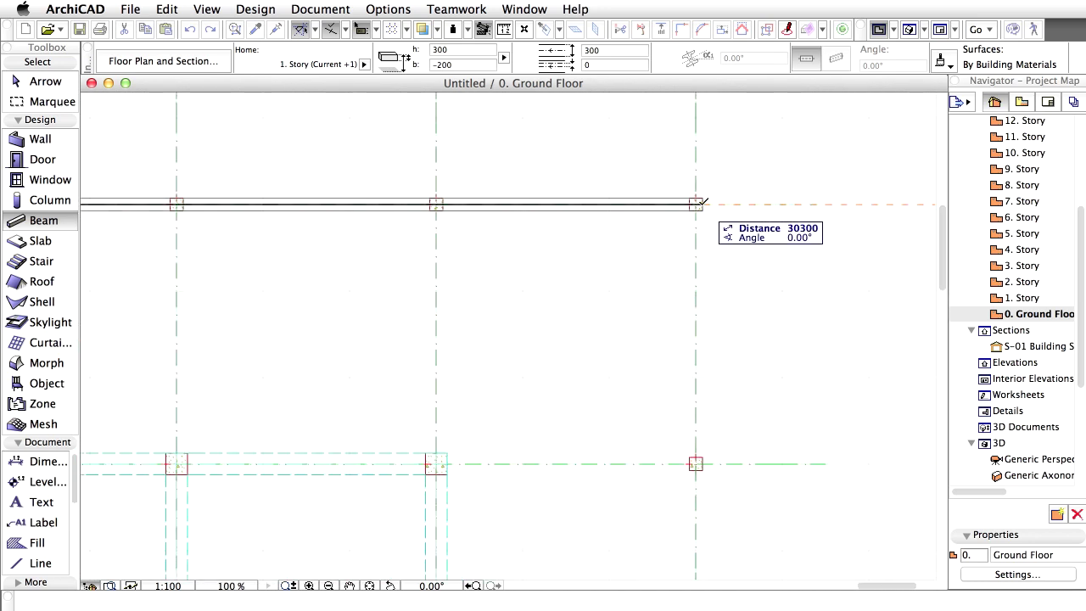
left_click(703, 202)
scroll(179, 424, "down", 3)
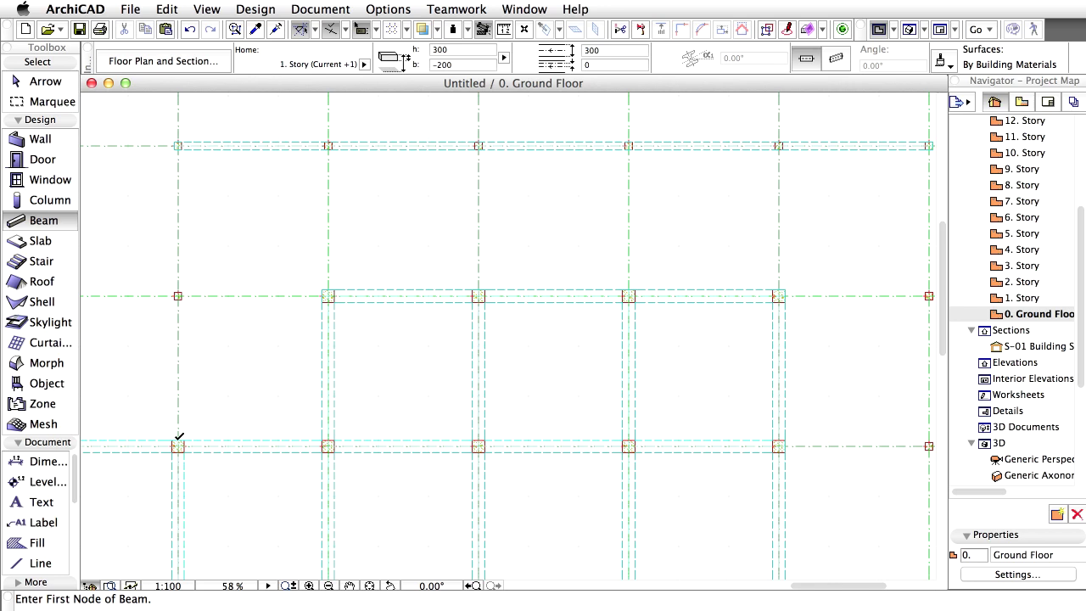
left_click(179, 437)
scroll(179, 142, "up", 3)
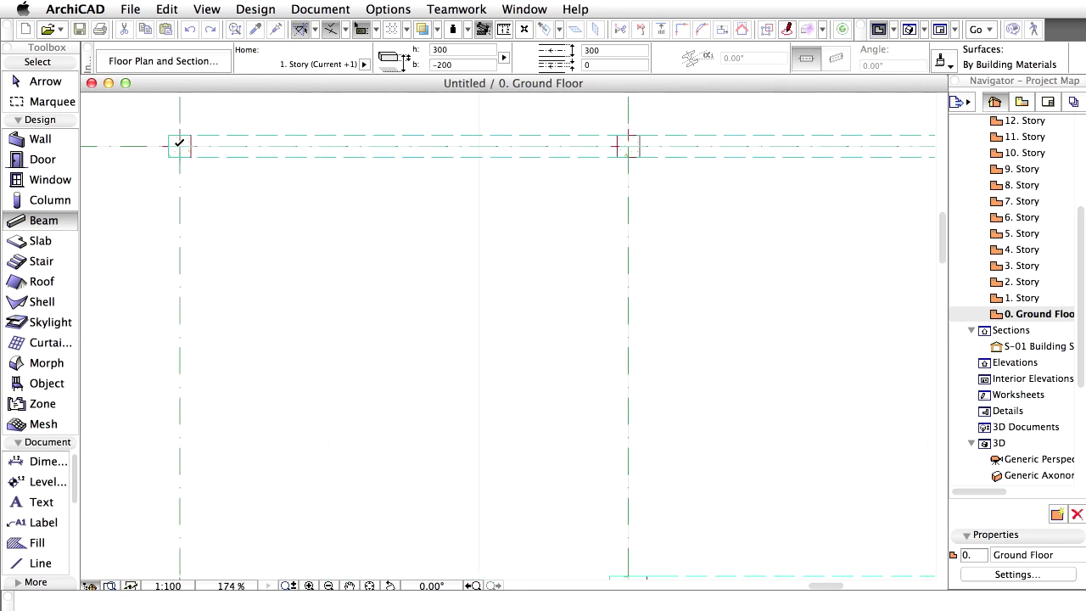
left_click(179, 142)
scroll(204, 148, "down", 3)
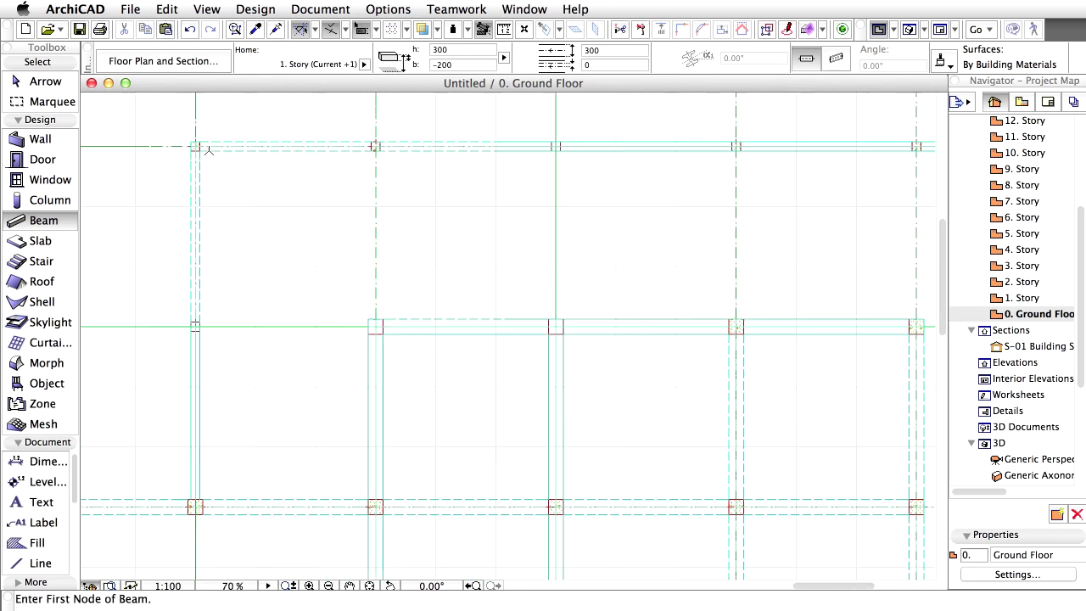
scroll(209, 329, "up", 1)
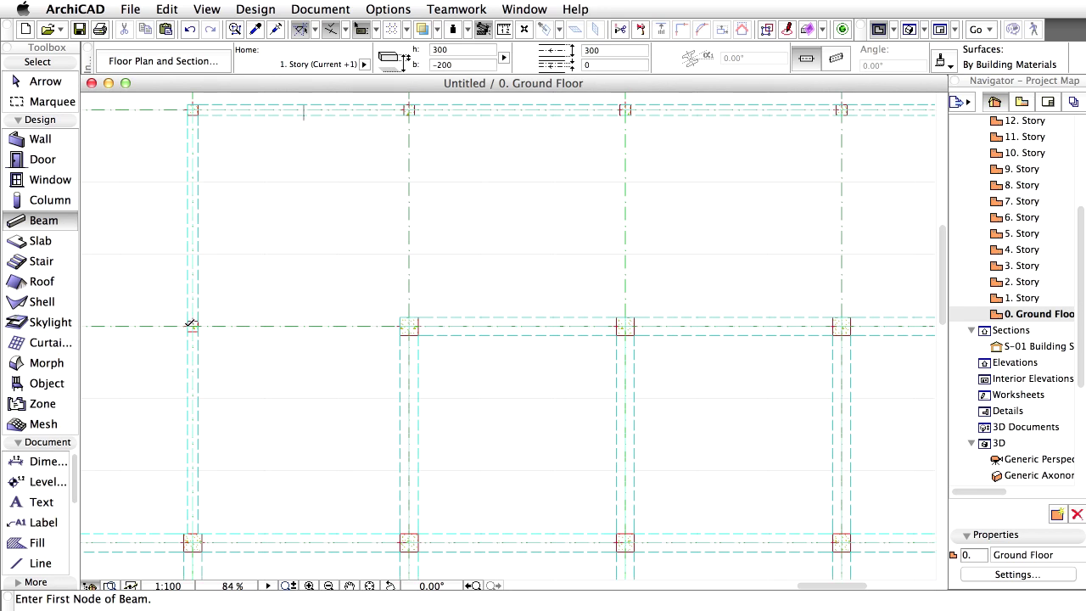
left_click(189, 325)
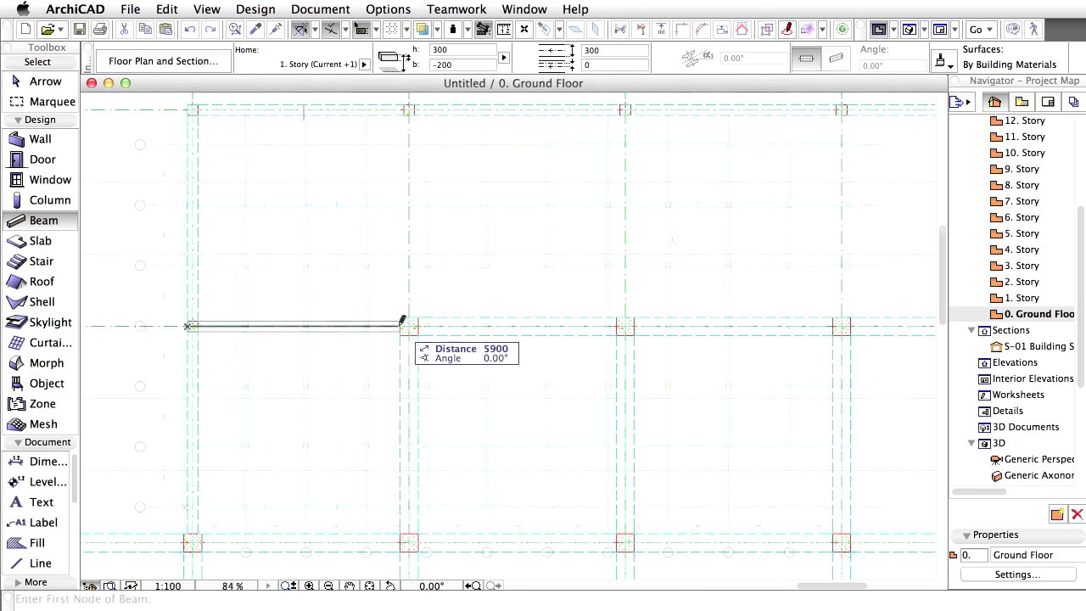
scroll(841, 314, "down", 7)
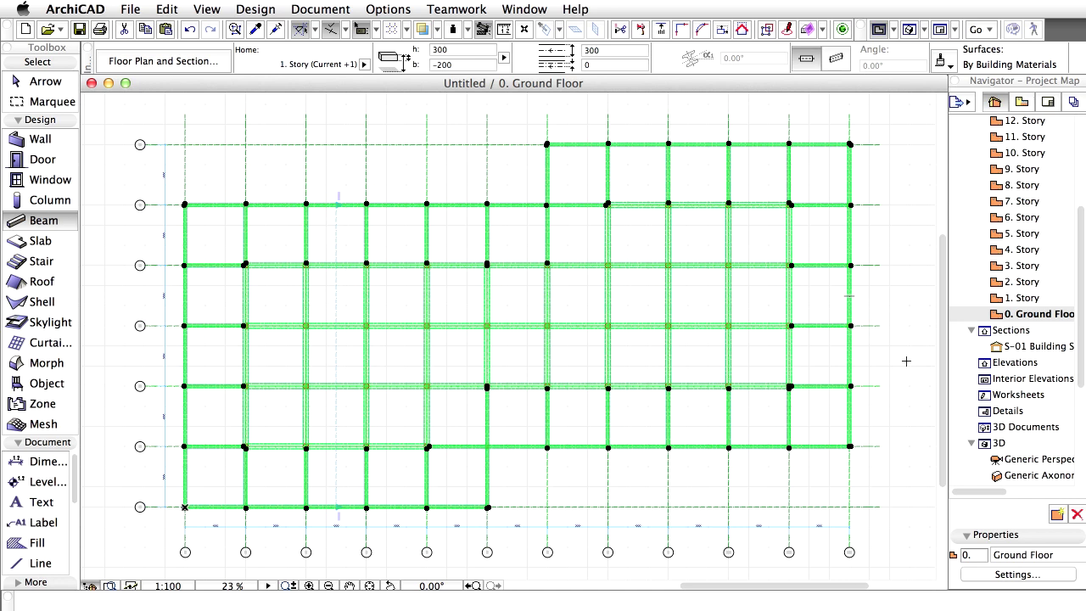
Clear the selection so no ground-floor beams remain highlighted
key("Escape")
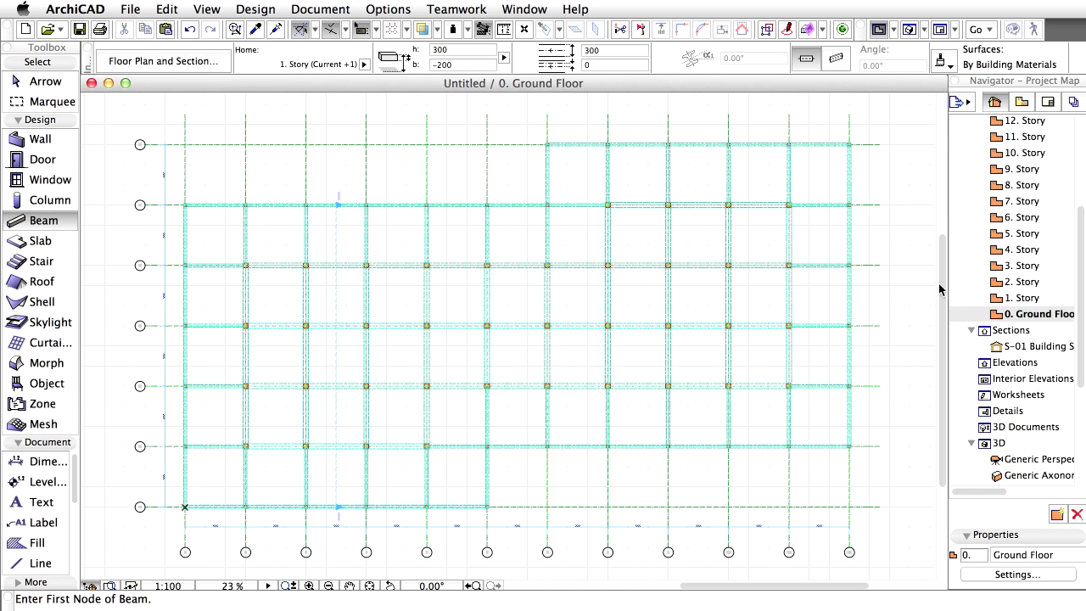
Switch to the 3D window showing the beam grid beneath the ground-floor slab
left_click(909, 34)
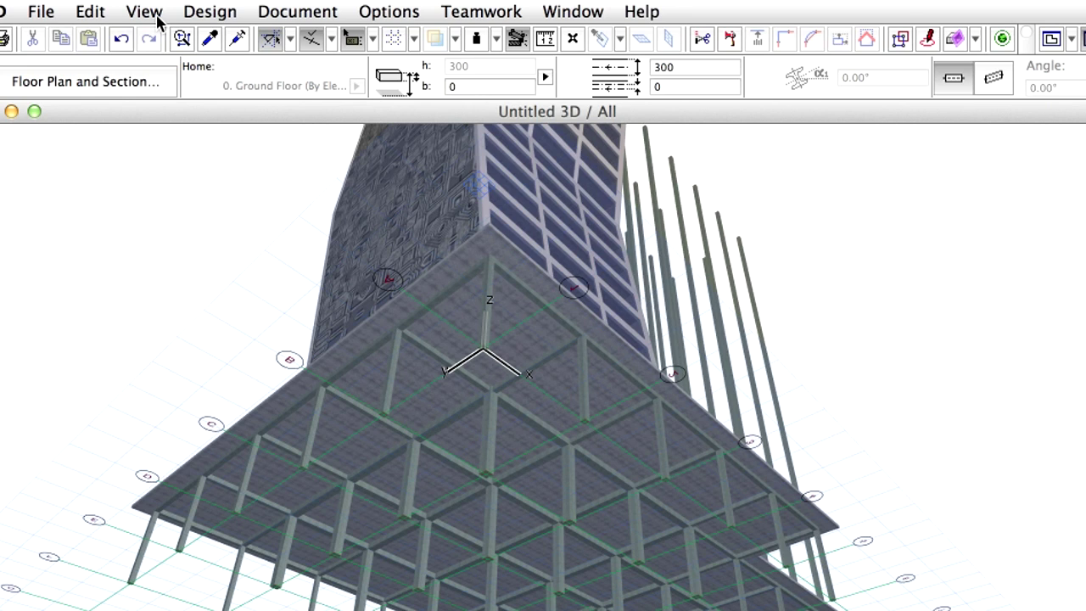
left_click(212, 10)
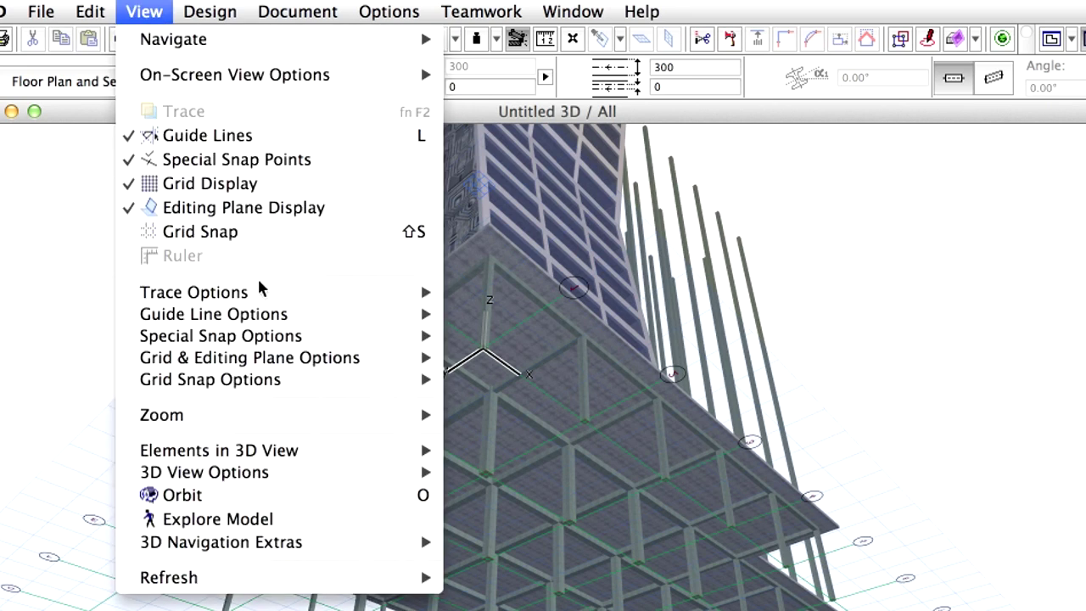
mouse_move(254, 450)
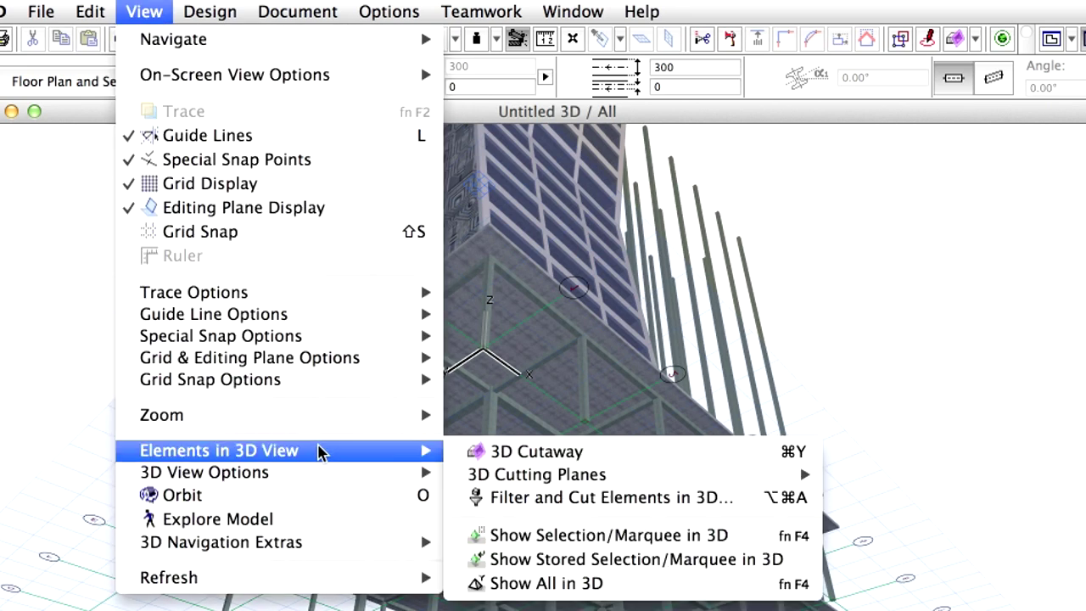
Filter out walls, columns, roofs, objects, meshes, morphs and others, keeping only Beam and Slab
left_click(750, 503)
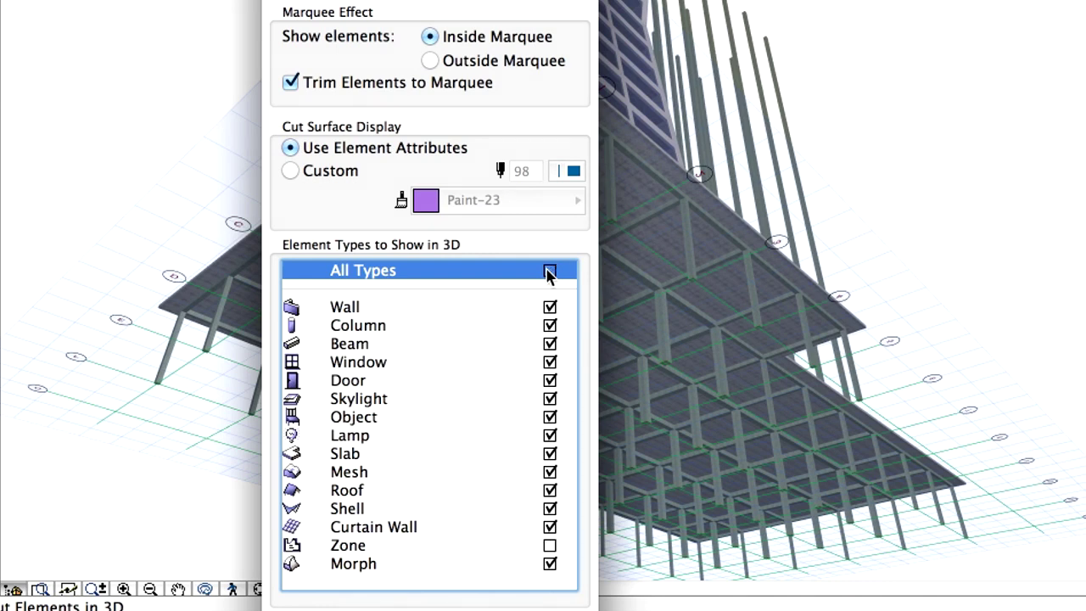
left_click(550, 307)
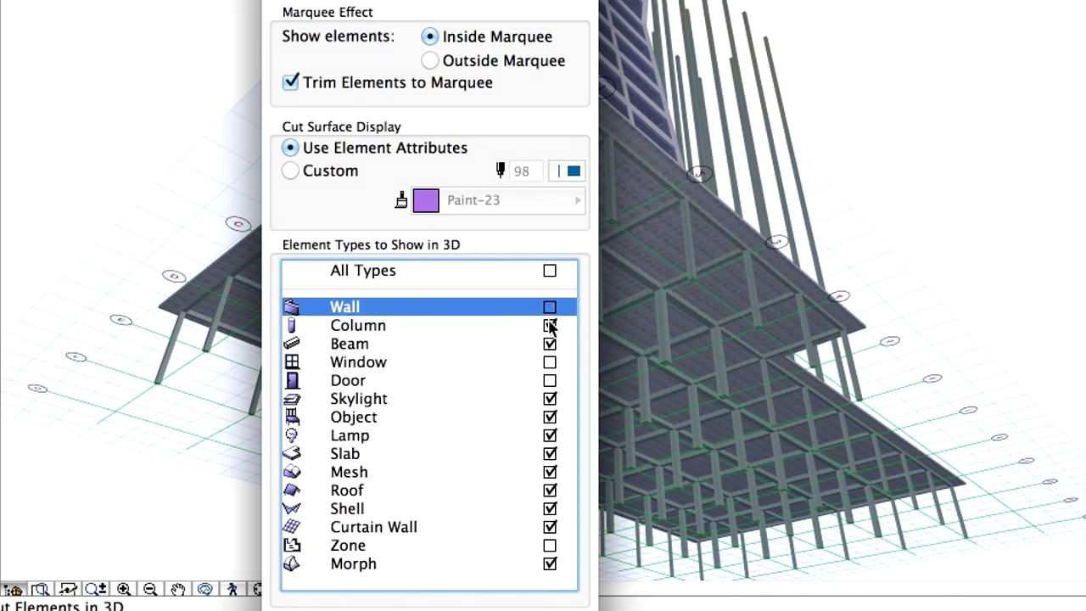
left_click(551, 343)
left_click(550, 399)
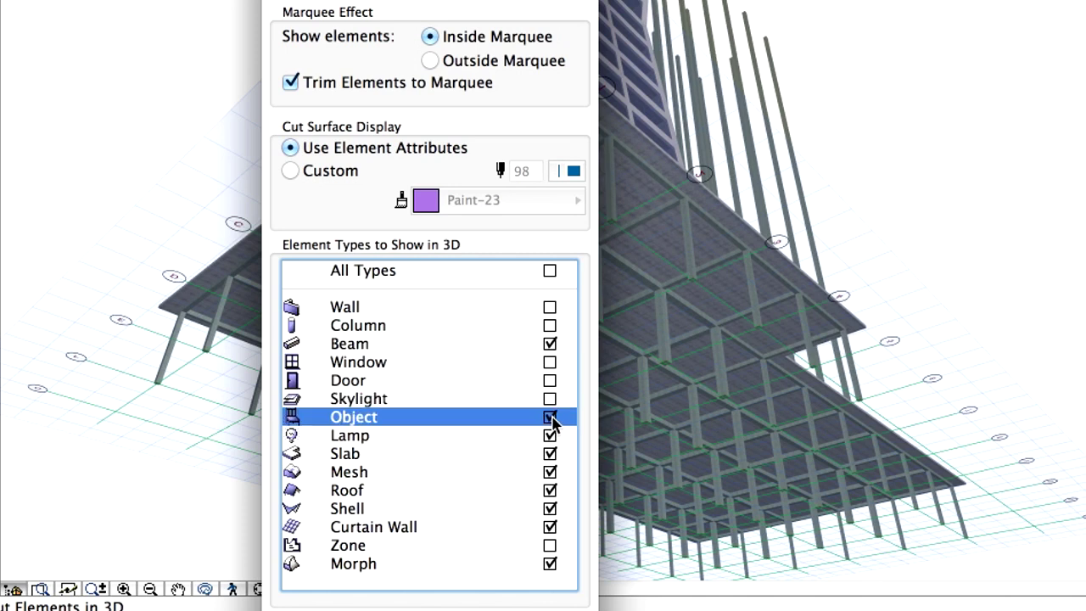
left_click(550, 436)
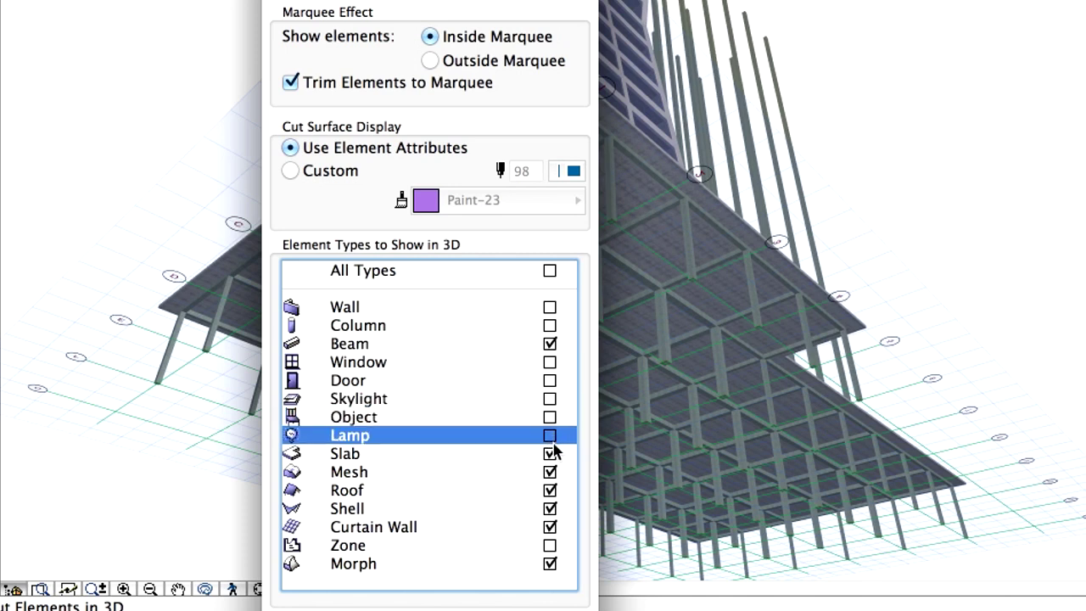
left_click(550, 471)
left_click(550, 491)
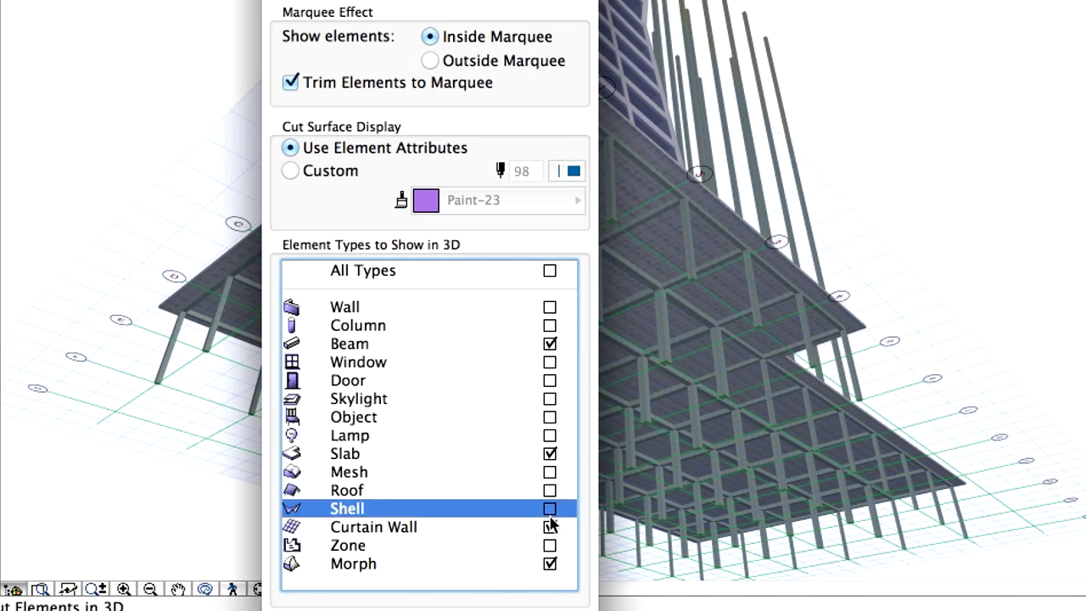
left_click(550, 527)
left_click(550, 563)
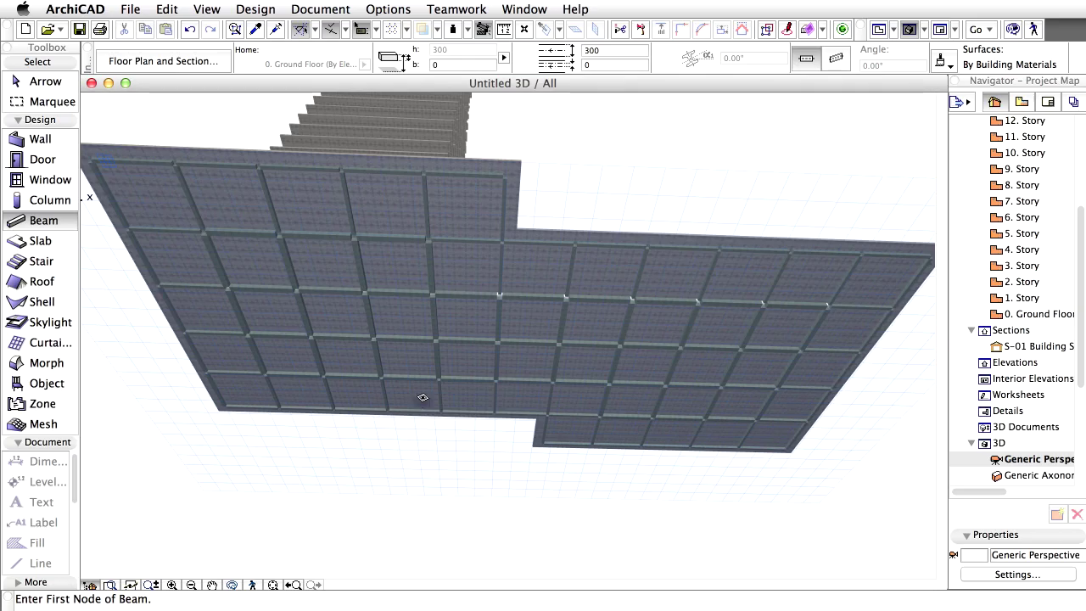
Select the three long ground-floor beam rows plus two cross beams in 3D
left_click(397, 298)
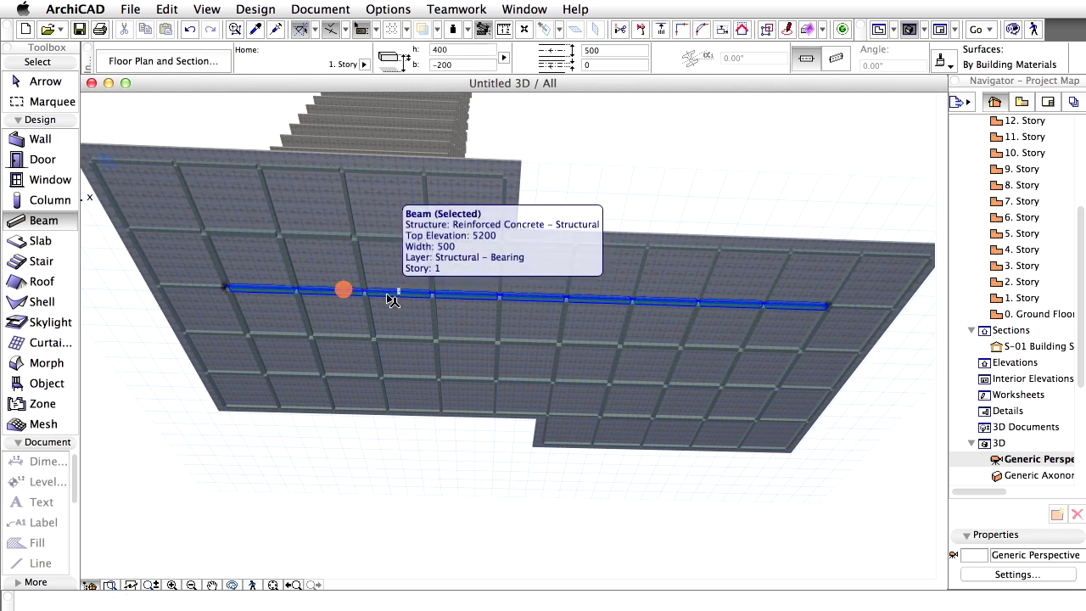
left_click(406, 343, "shift")
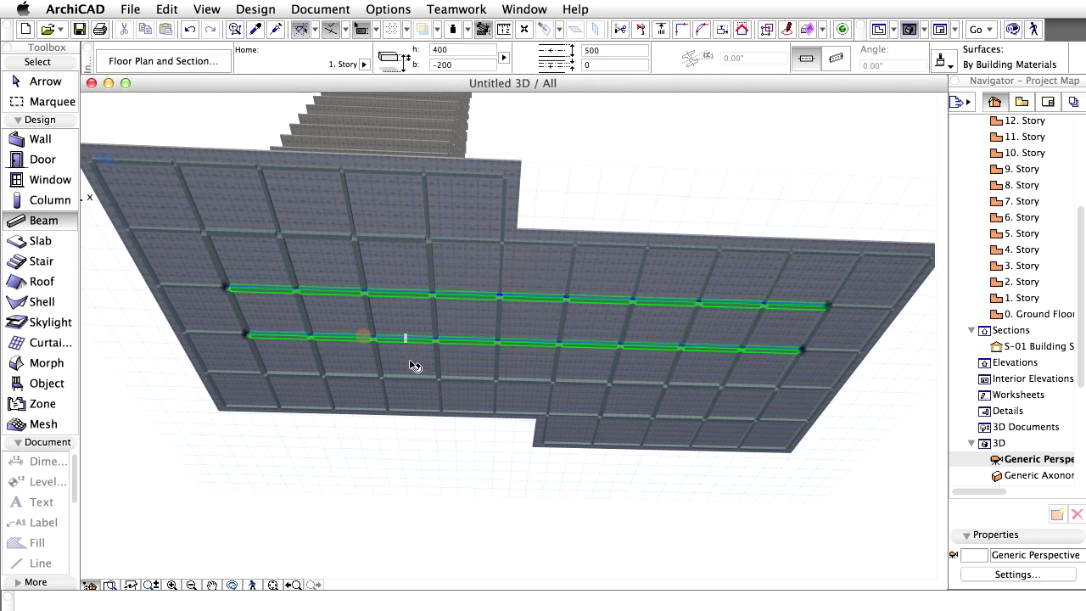
left_click(413, 381, "shift")
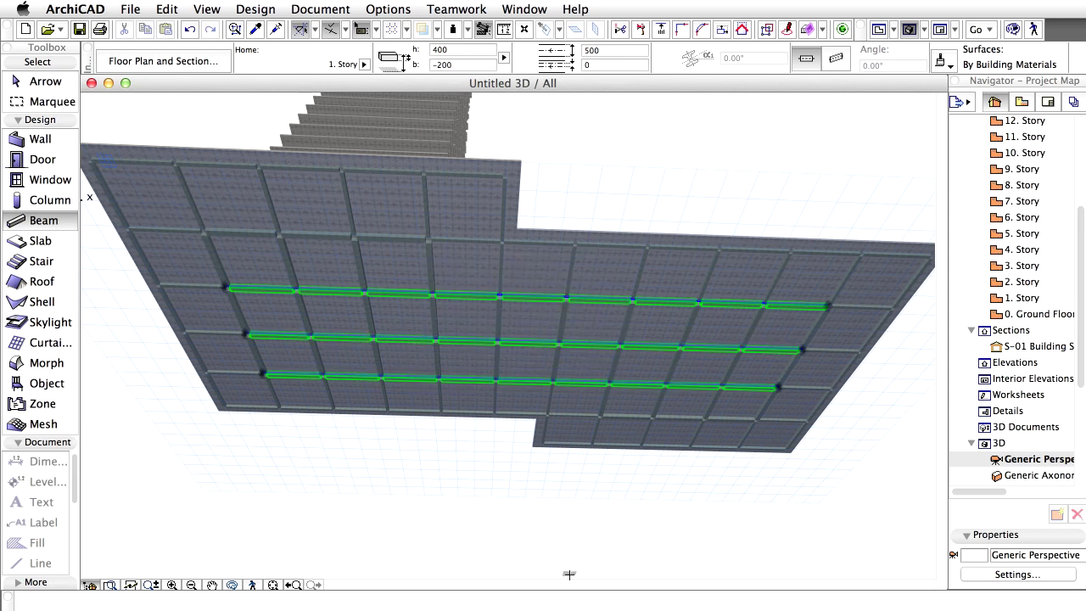
left_click(501, 327, "shift")
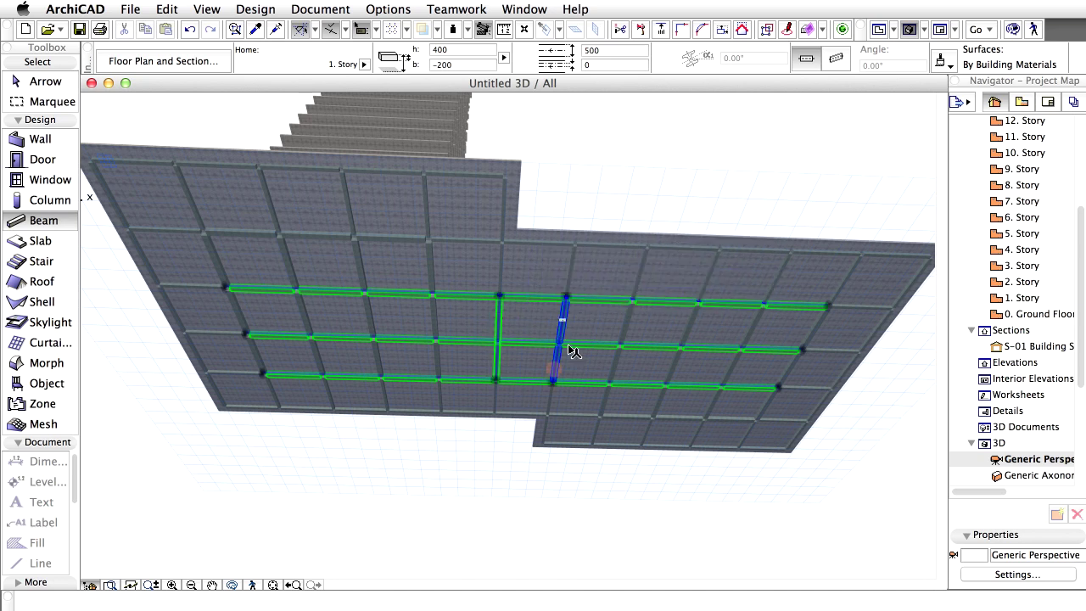
left_click(569, 346, "shift")
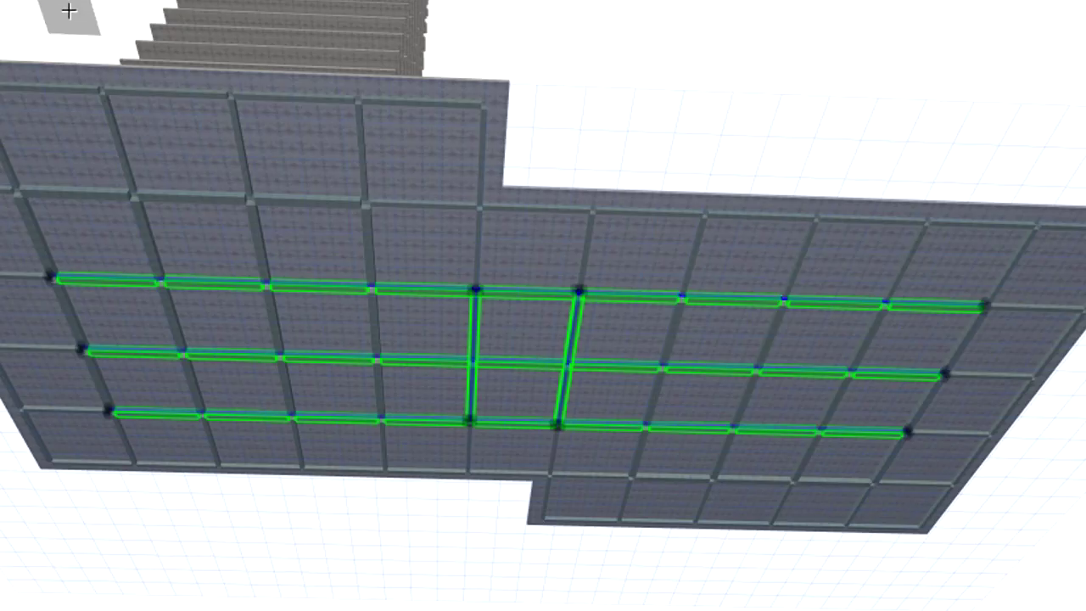
Set Multiply for the selected beams to 20 copies, distributed evenly
right_click(66, 10)
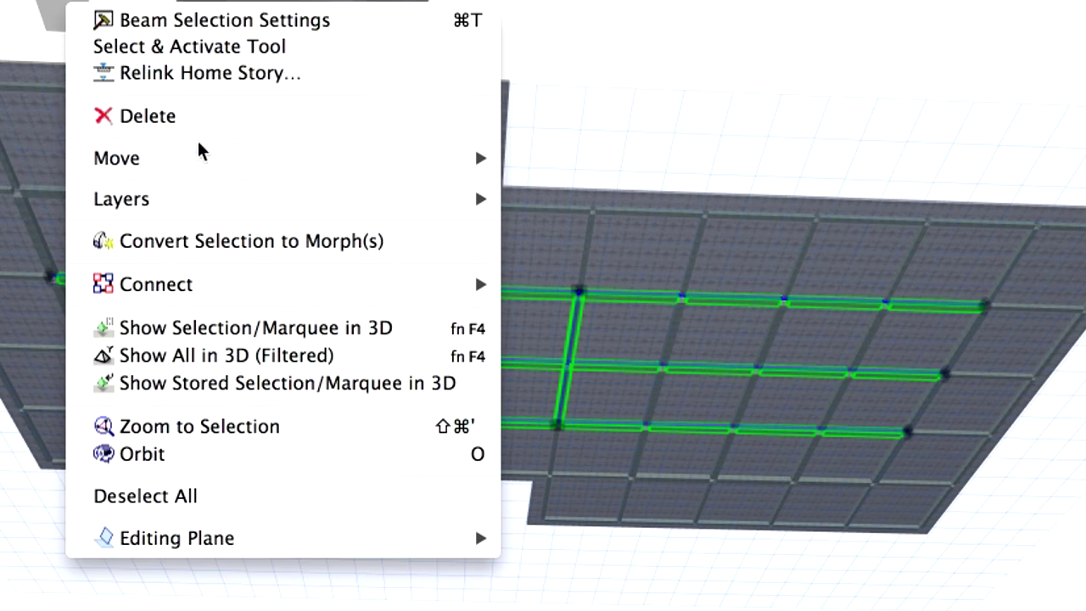
mouse_move(116, 158)
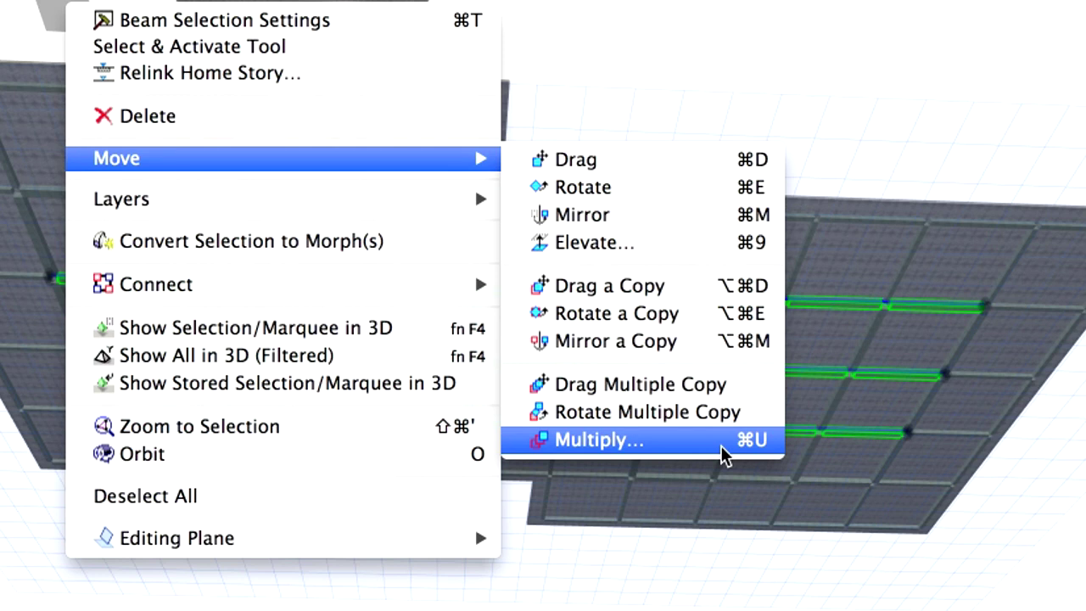
left_click(723, 454)
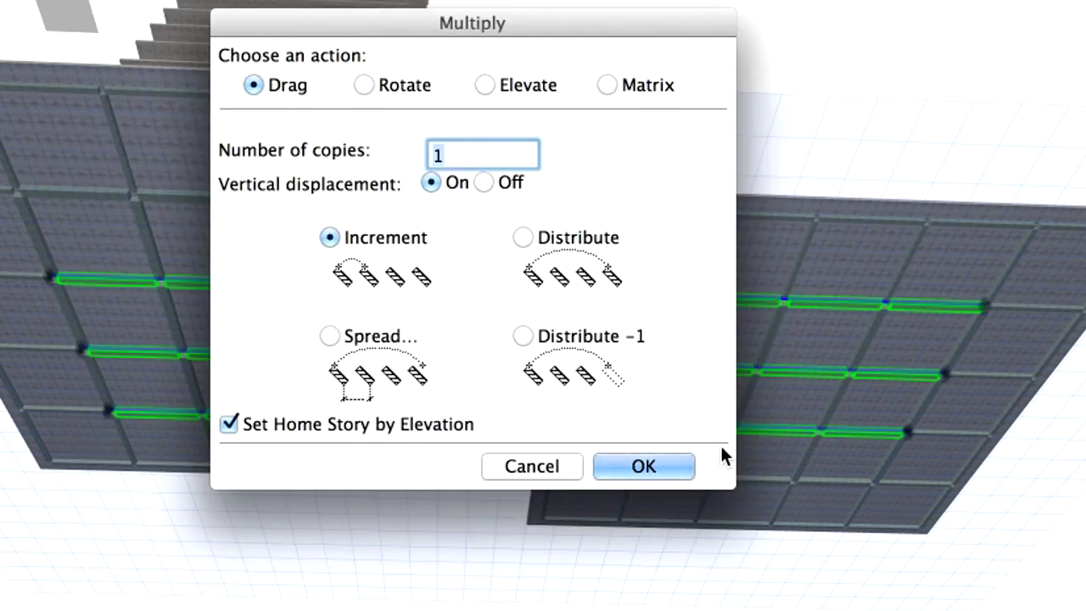
type("20")
left_click(524, 237)
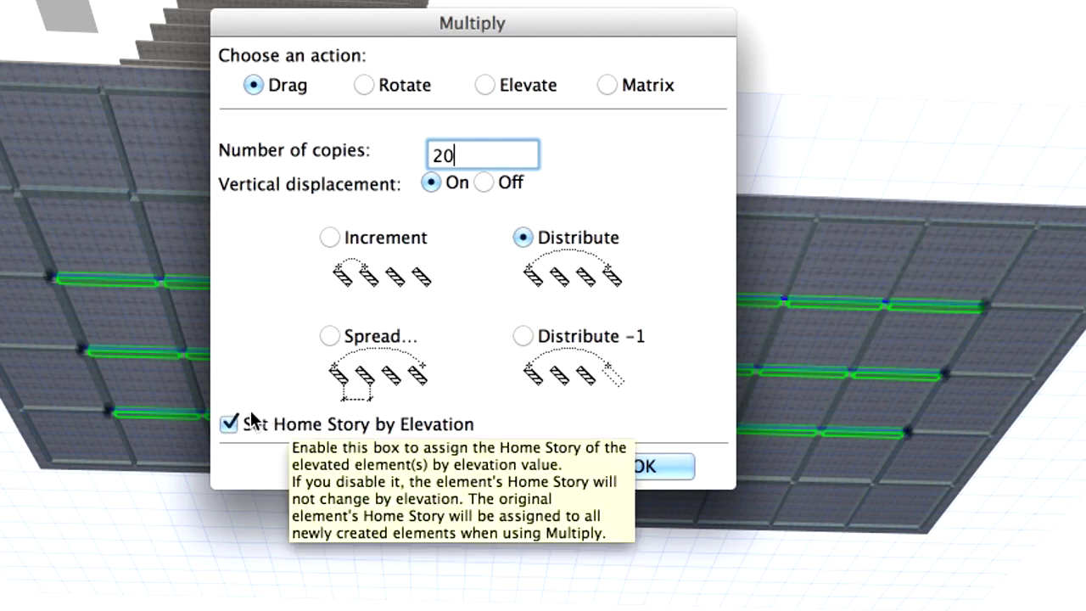
left_click(669, 466)
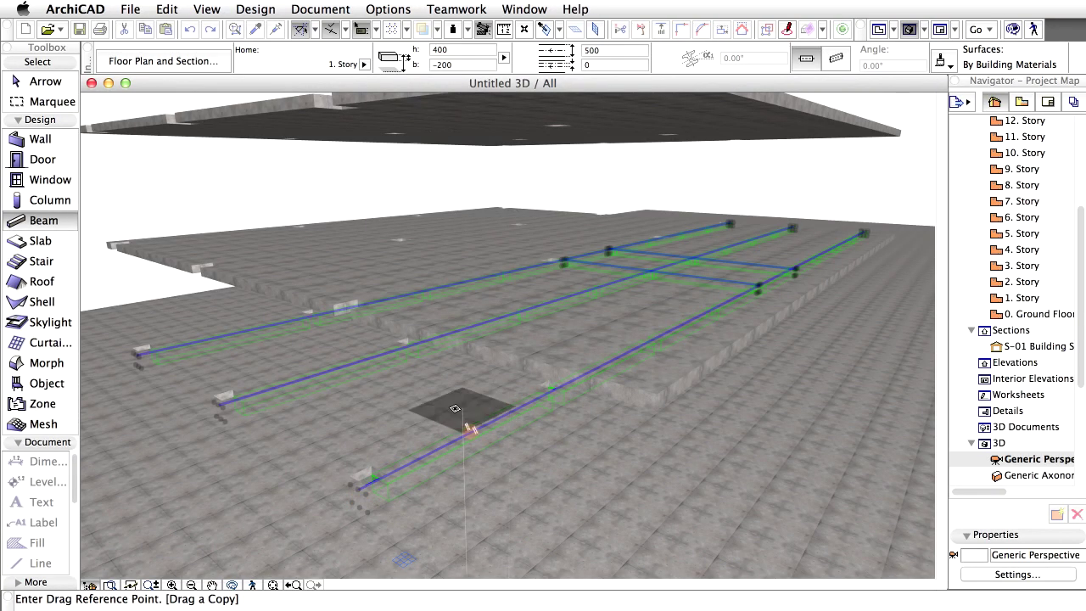
Drag the copy from a beam end node to the 21. Story slab corner, 68200 higher
left_click(367, 489)
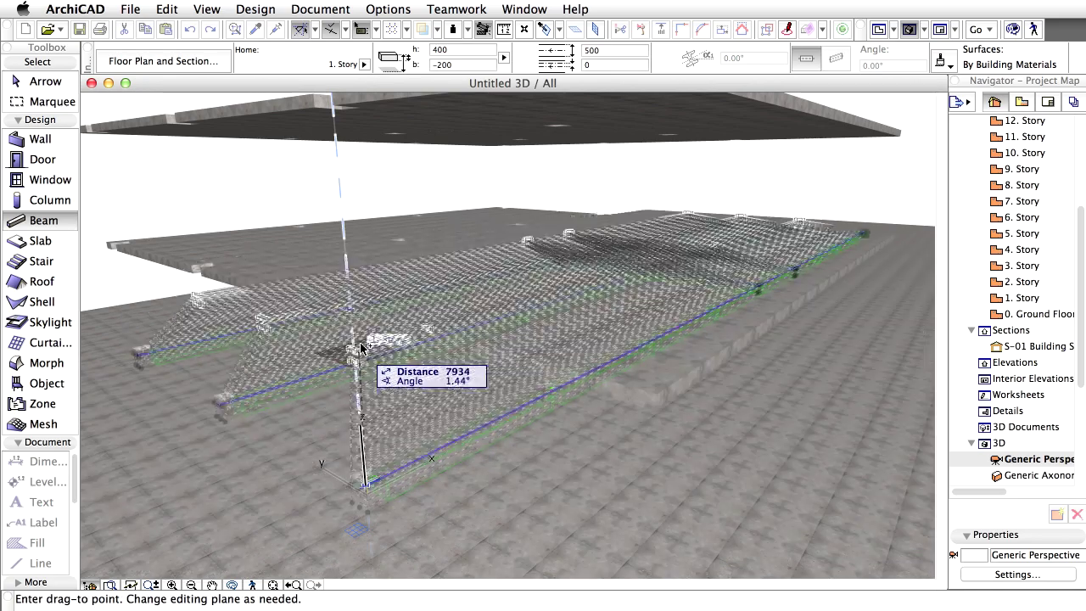
scroll(312, 274, "up", 5)
scroll(312, 274, "down", 3)
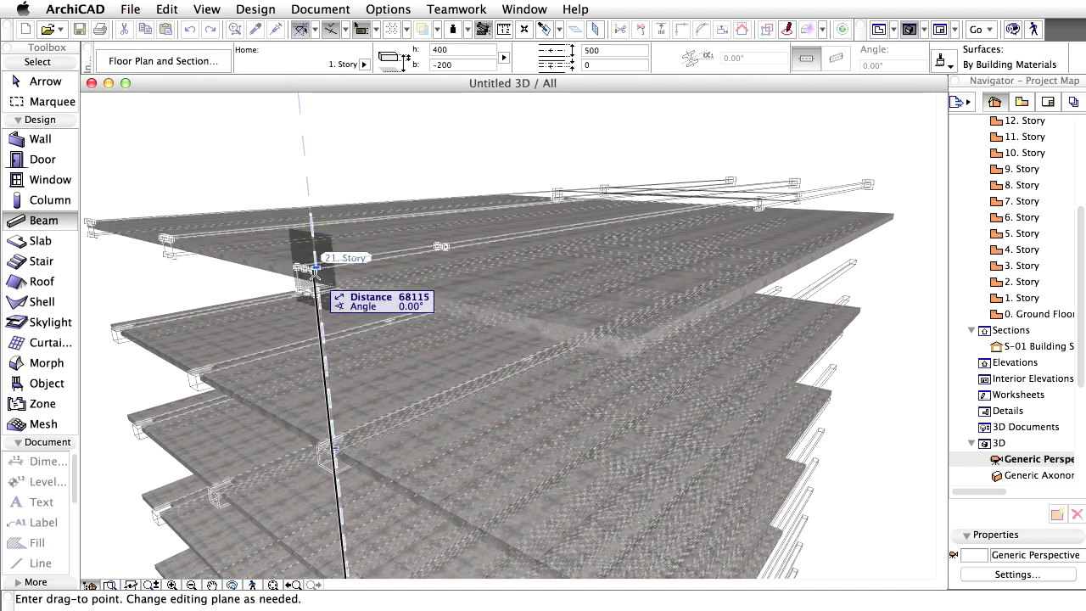
scroll(335, 280, "up", 3)
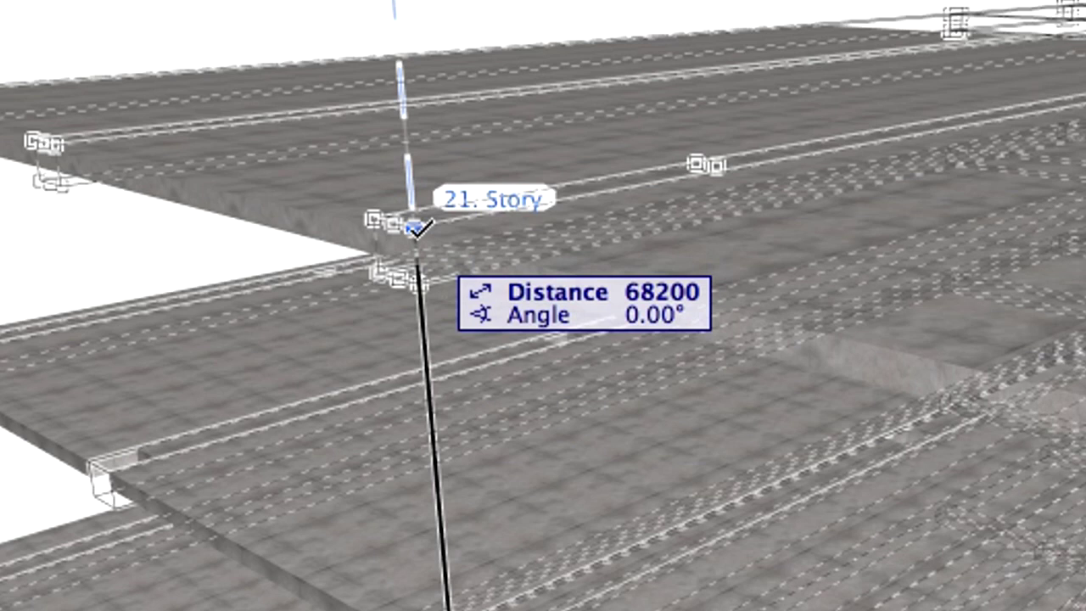
left_click(341, 292)
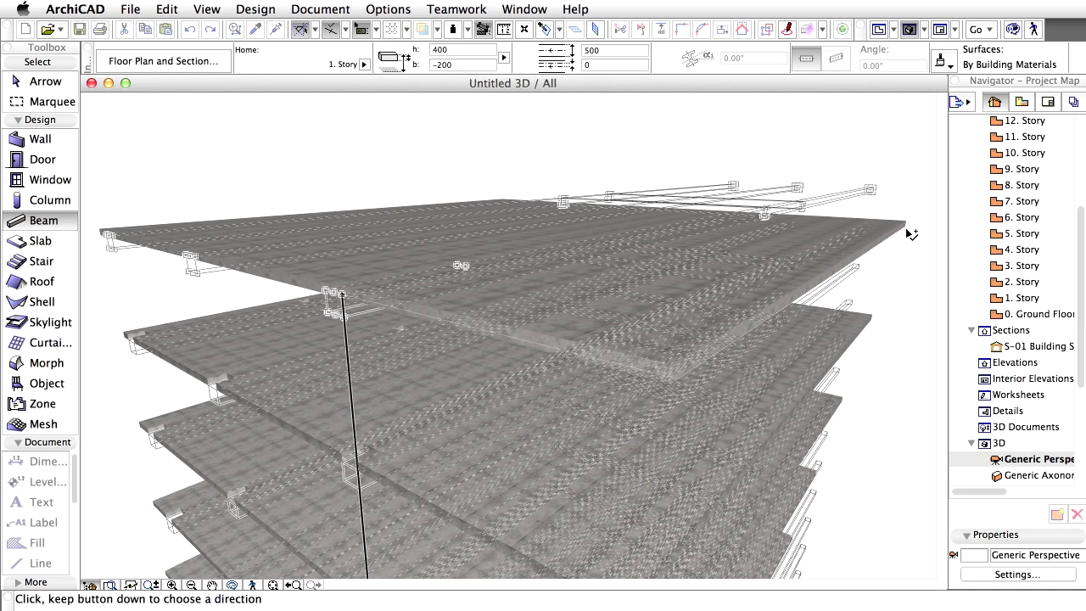
Select all to check the stacked copies, deselect, and orbit to view the whole tower
key("ctrl+a")
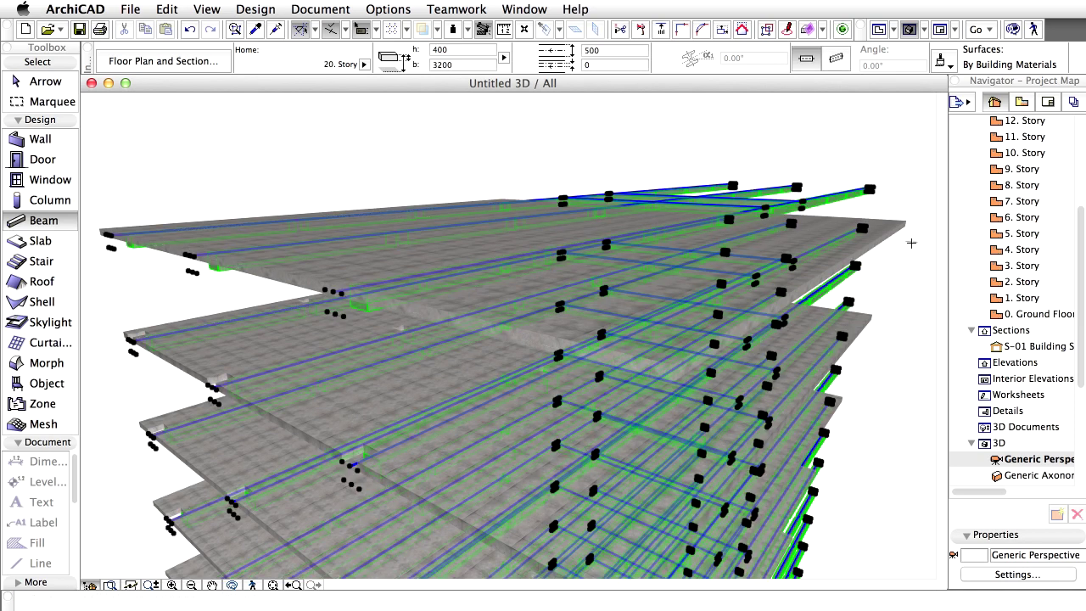
key("Escape")
mouse_move(911, 244)
middle_mouse_down("shift")
mouse_move(720, 376)
mouse_move(700, 402)
mouse_move(643, 425)
mouse_move(648, 399)
mouse_move(840, 155)
middle_mouse_up("shift")
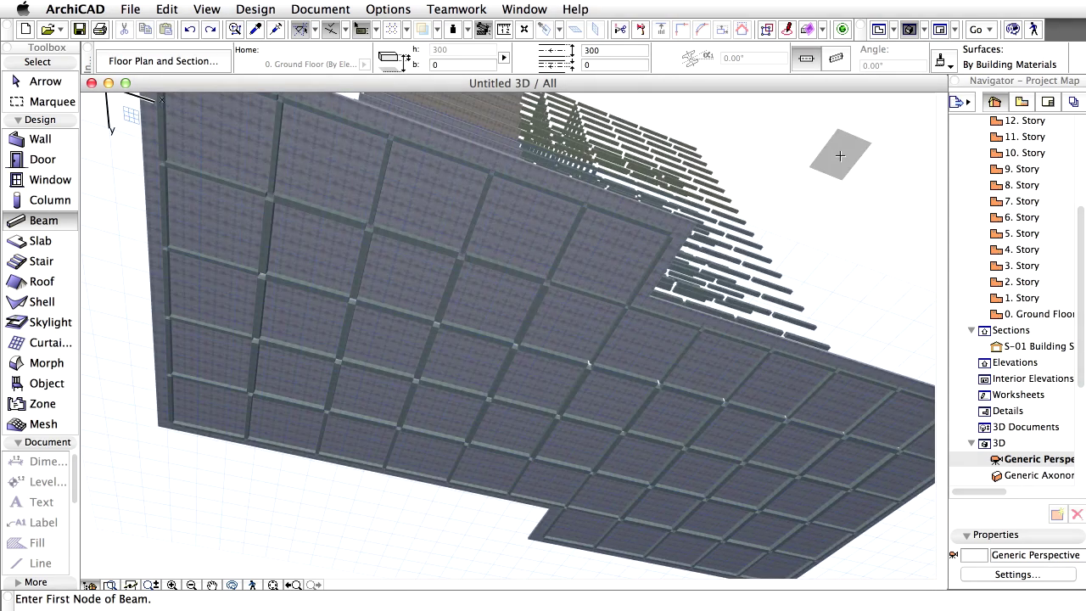
Select the parallel first-story beams together and switch to a top-down view
left_click(270, 229, "shift")
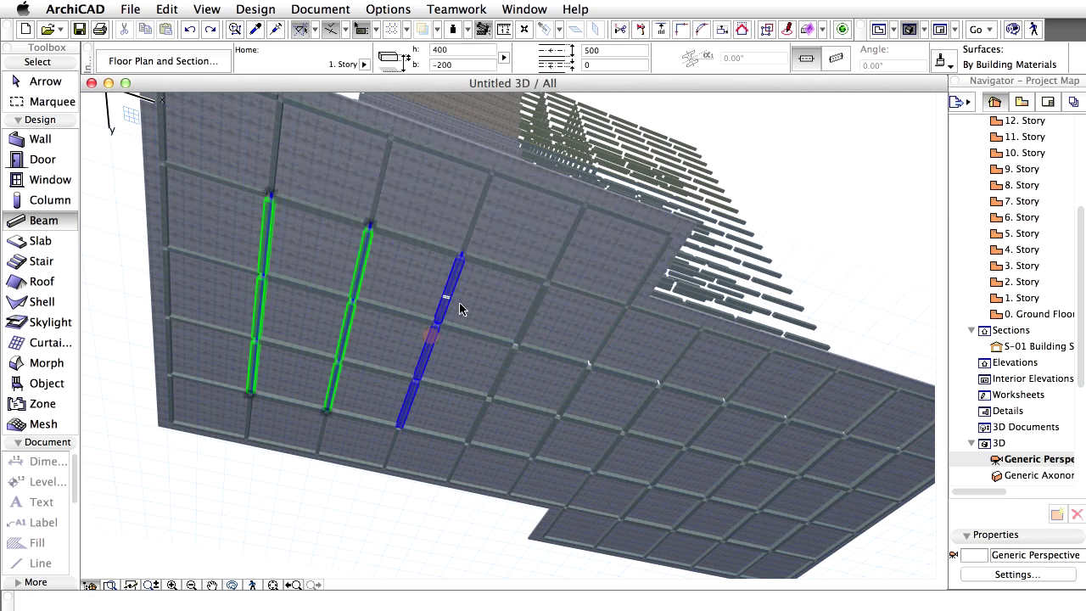
left_click(459, 309, "shift")
left_click(531, 330, "shift")
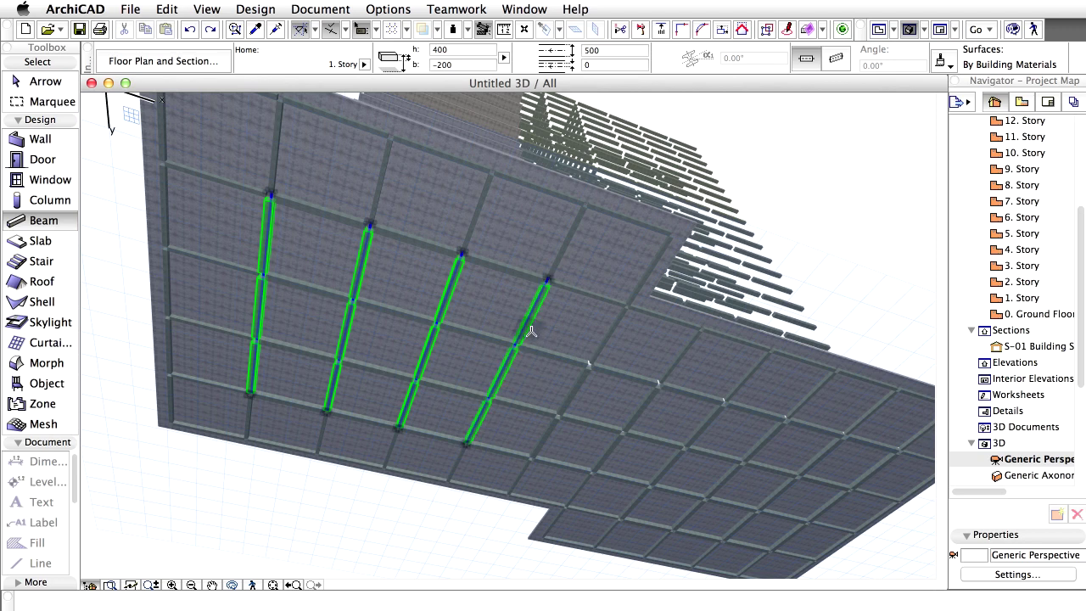
left_click(239, 586)
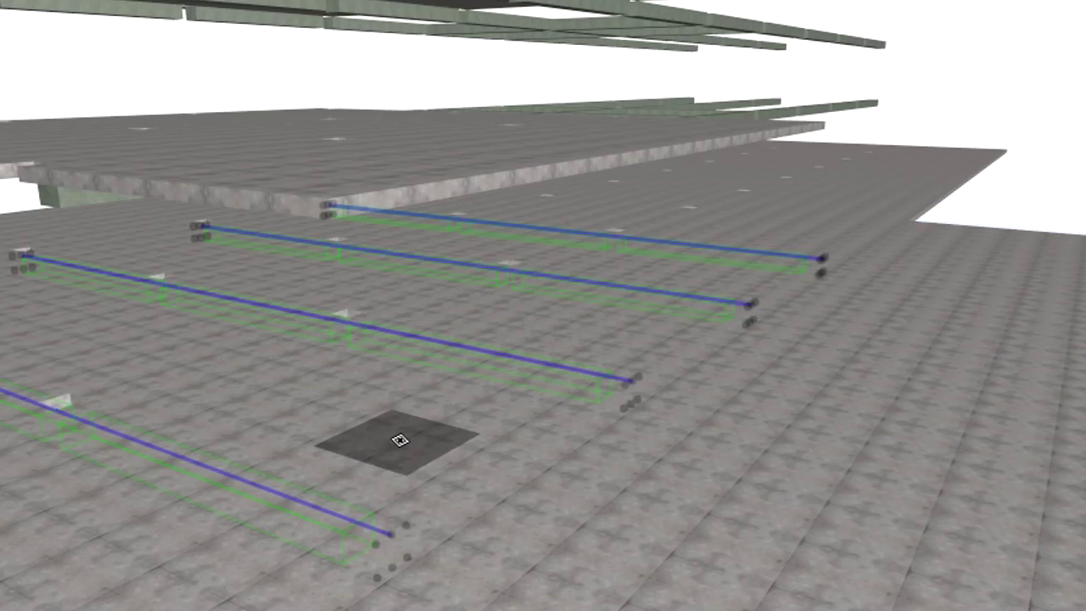
Set Multiply for the selected beams to 10 distributed copies, with home story set by elevation
right_click(25, 50)
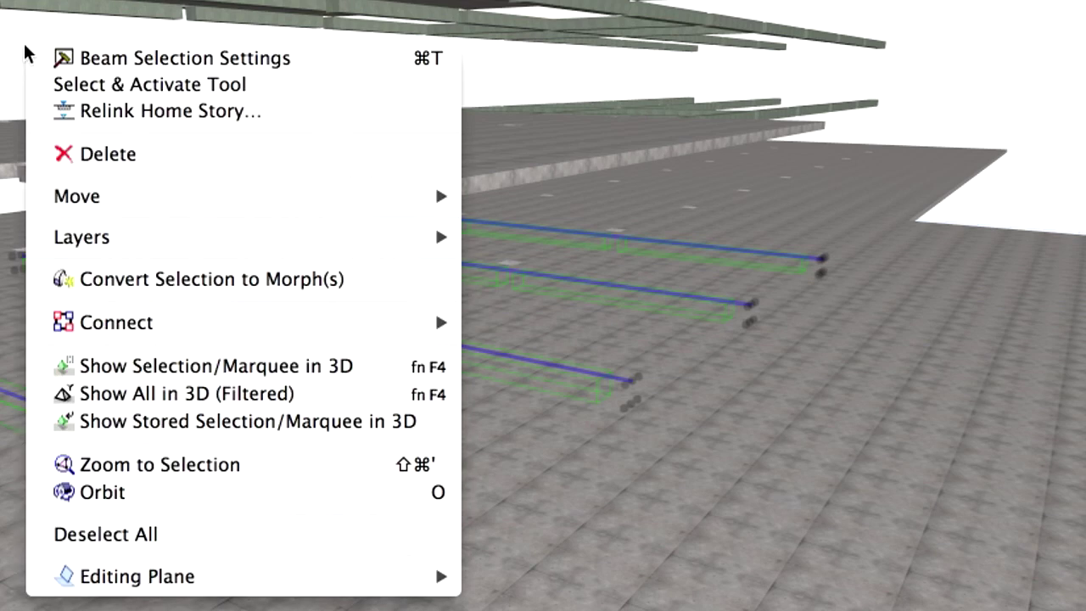
mouse_move(76, 196)
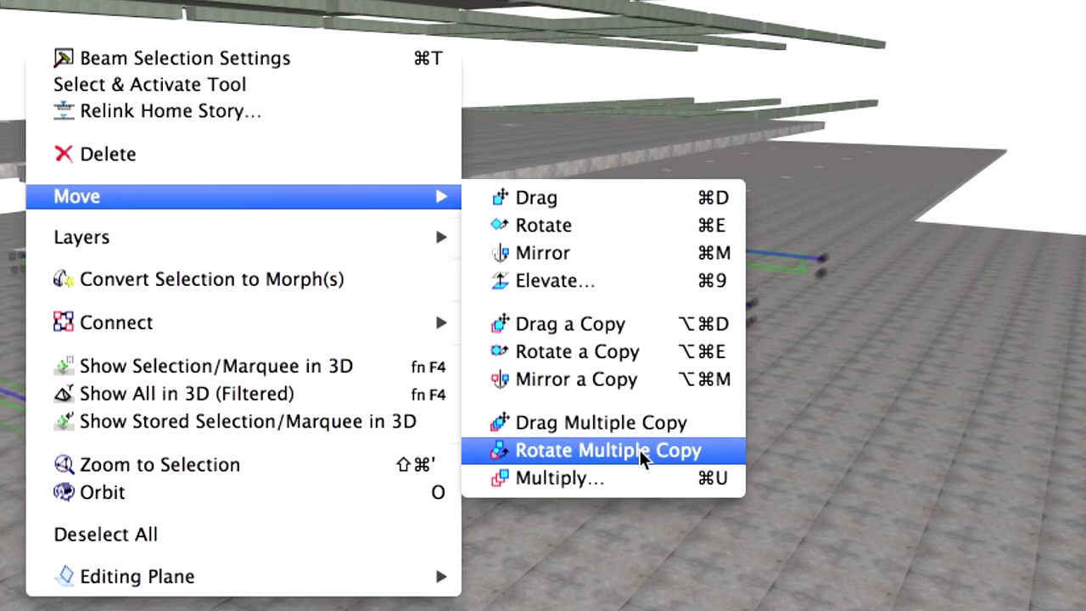
left_click(649, 490)
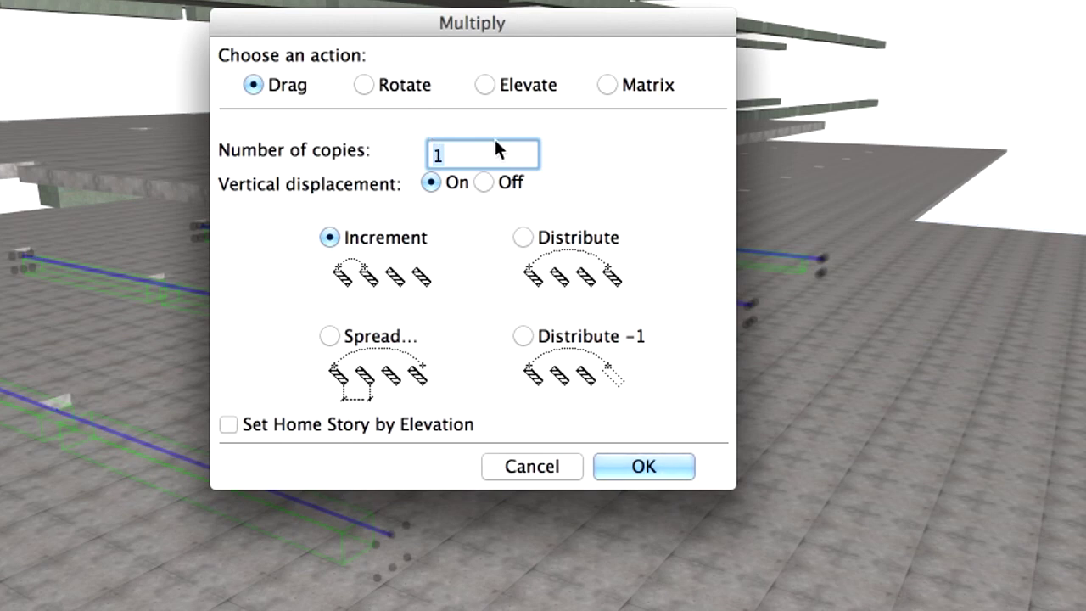
type("10")
left_click(524, 238)
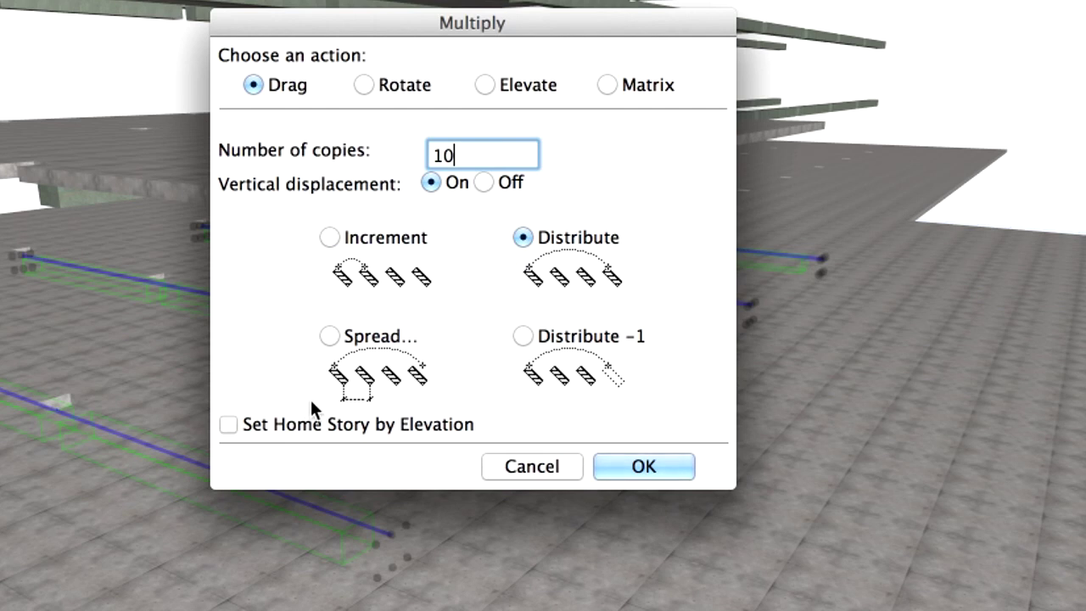
left_click(229, 423)
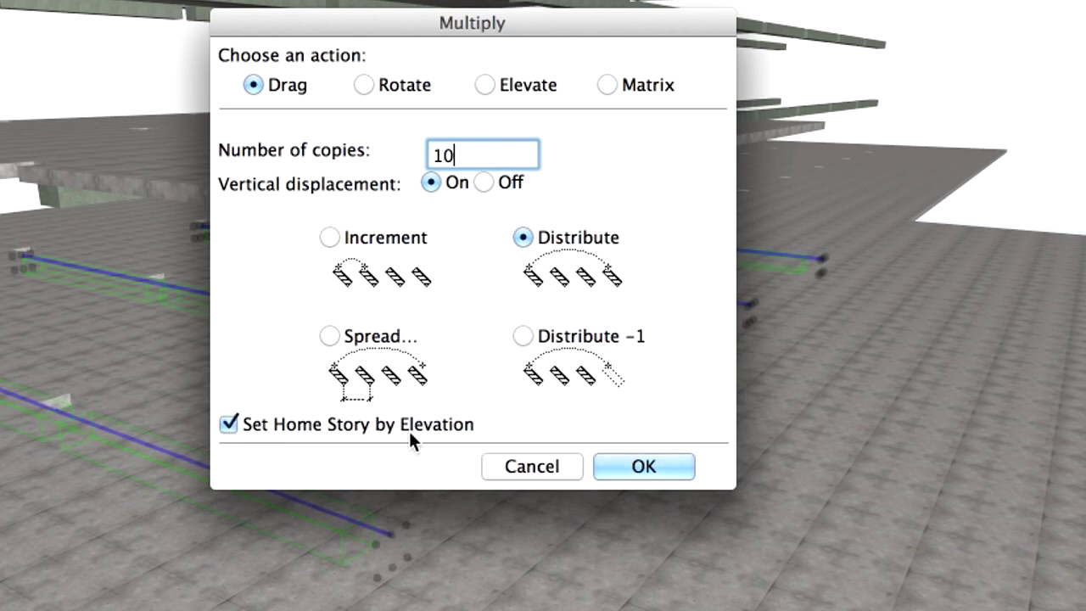
left_click(676, 469)
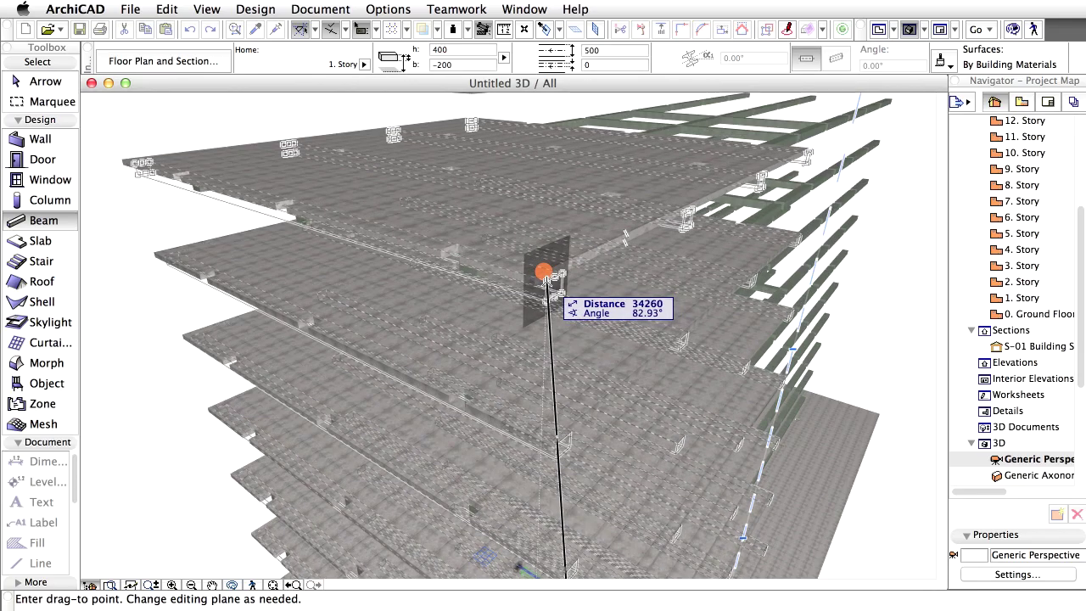
Distribute the beam copies from the beam reference point to the slab corner about 34258 above
left_click(543, 272)
scroll(546, 277, "up", 3)
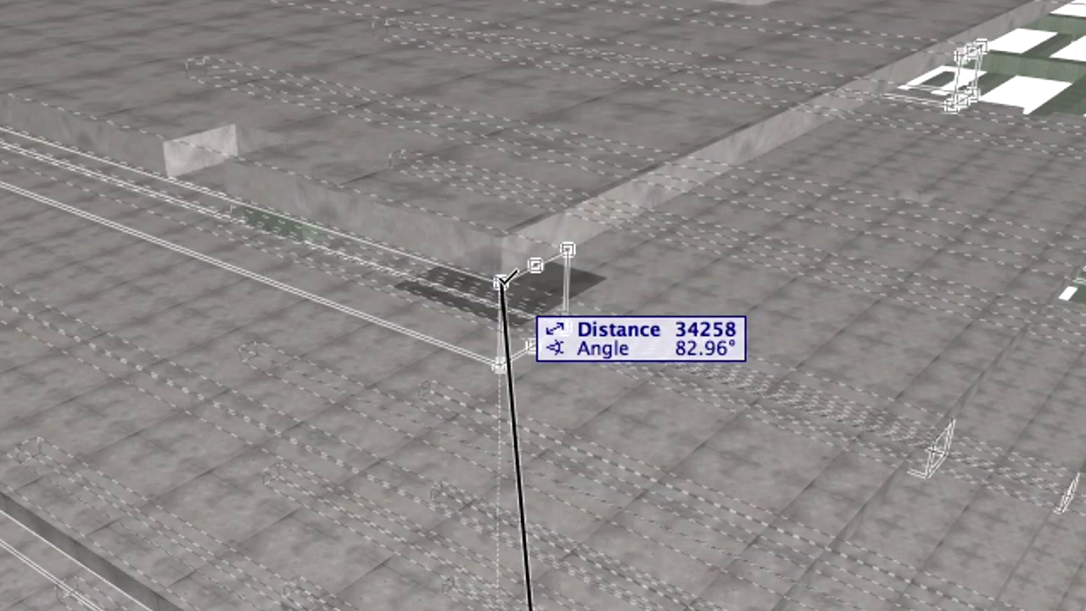
left_click(502, 281)
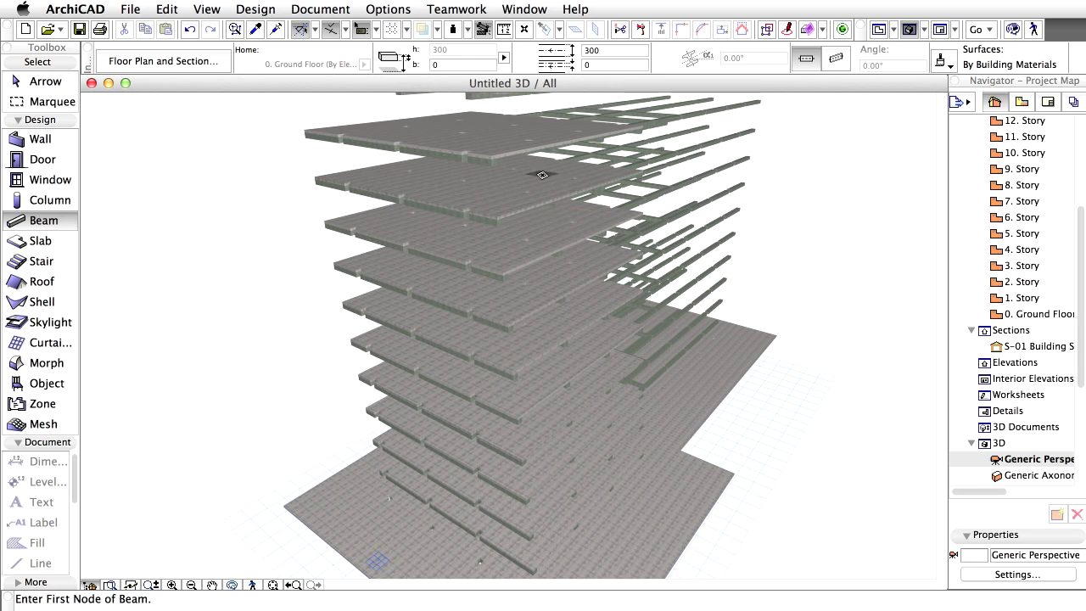
Draw a three-beam chain along the story-ten slab, starting at the existing beam end
scroll(179, 232, "up", 5)
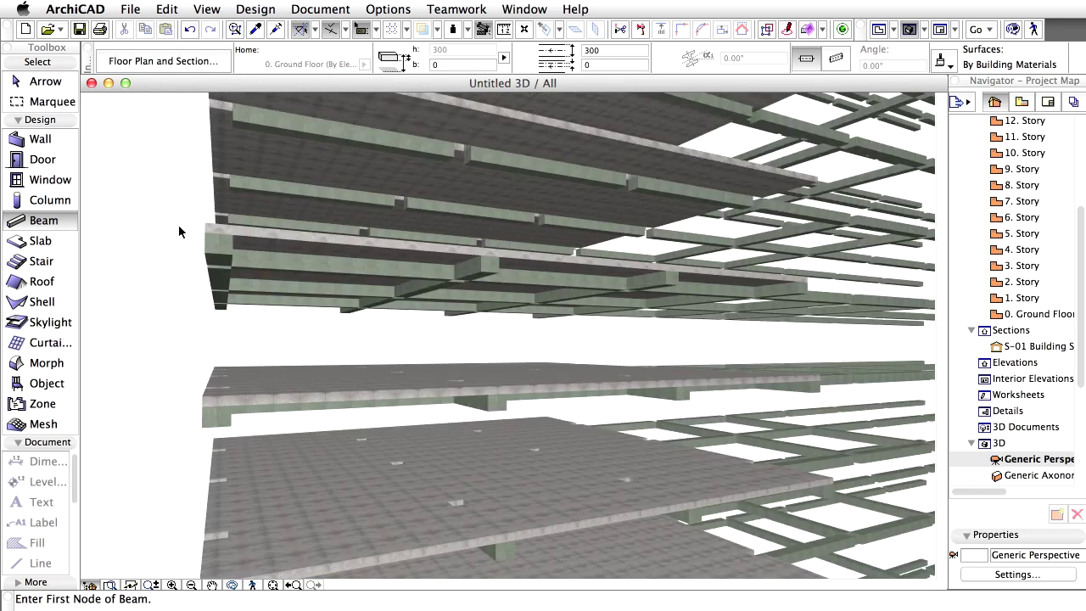
left_click(210, 258, "alt")
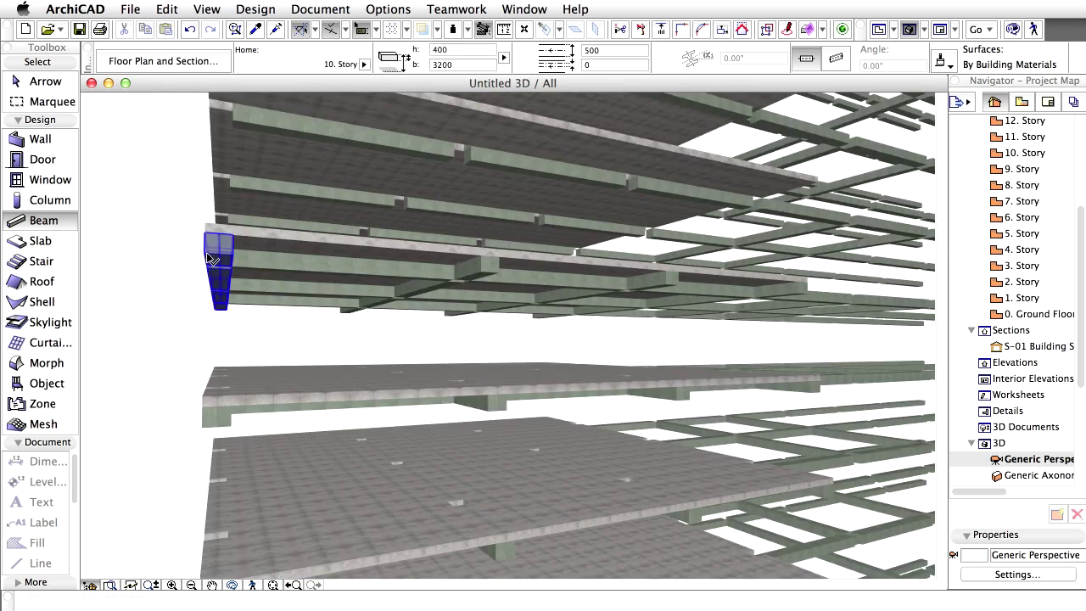
left_click(486, 276)
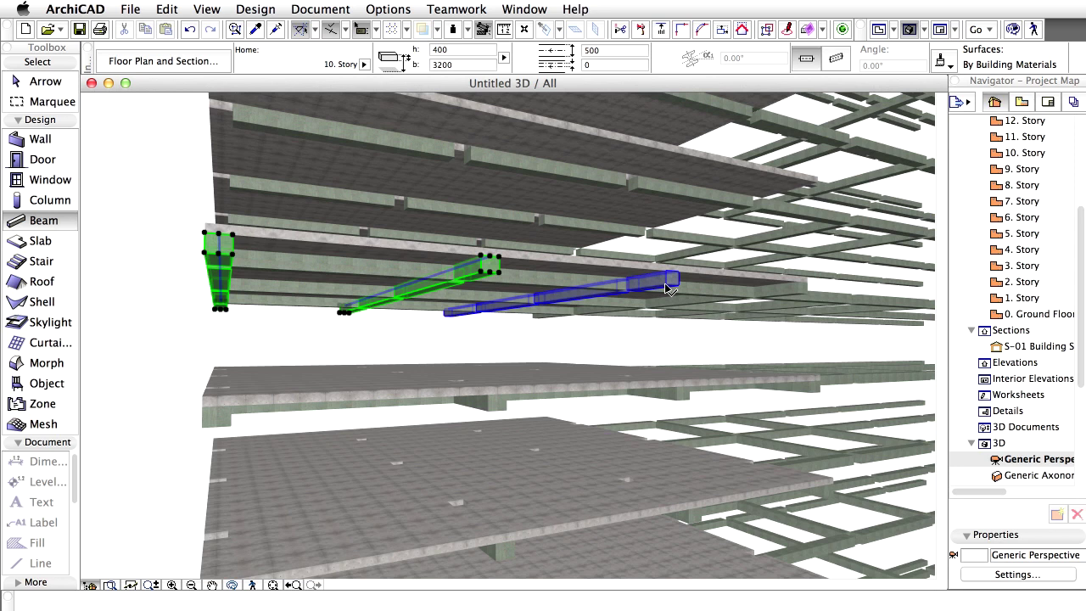
left_click(666, 287)
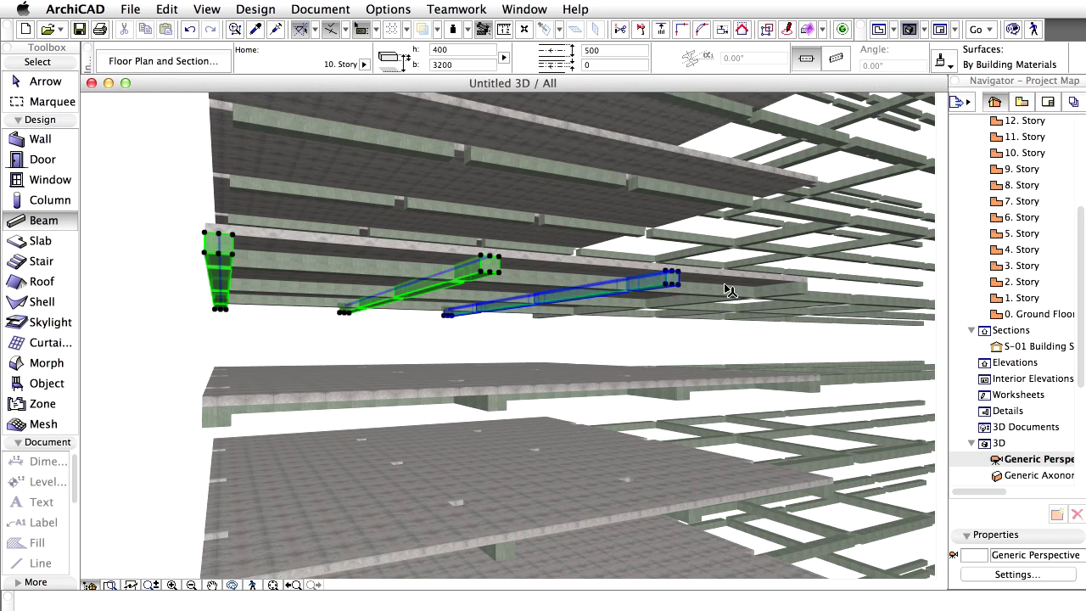
double_click(799, 292)
right_click(127, 123)
mouse_move(222, 178)
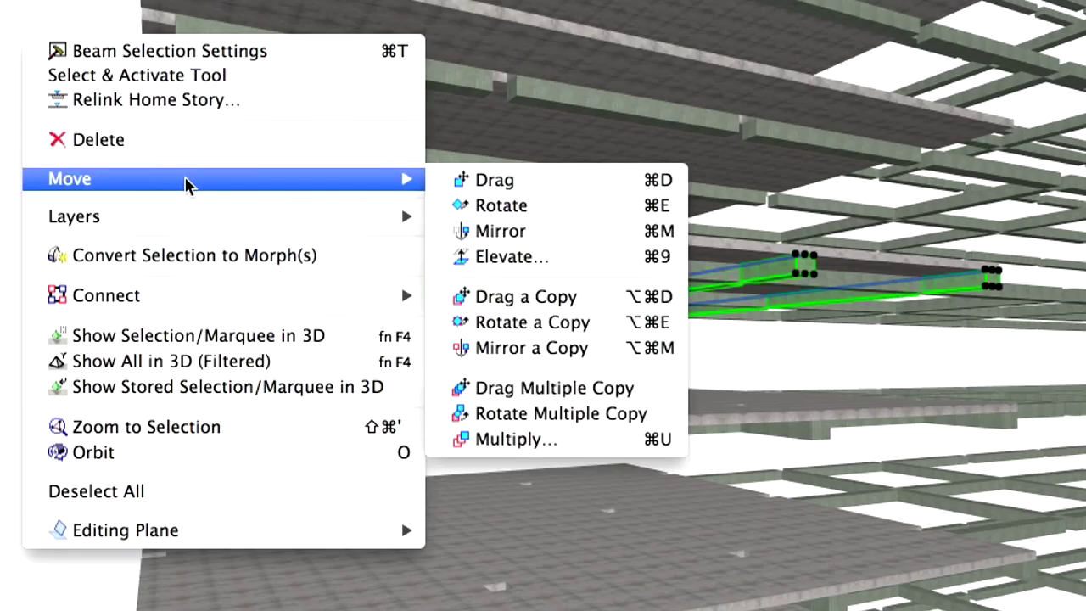
Multiply the three new beams up through the upper stories using the same settings
left_click(614, 448)
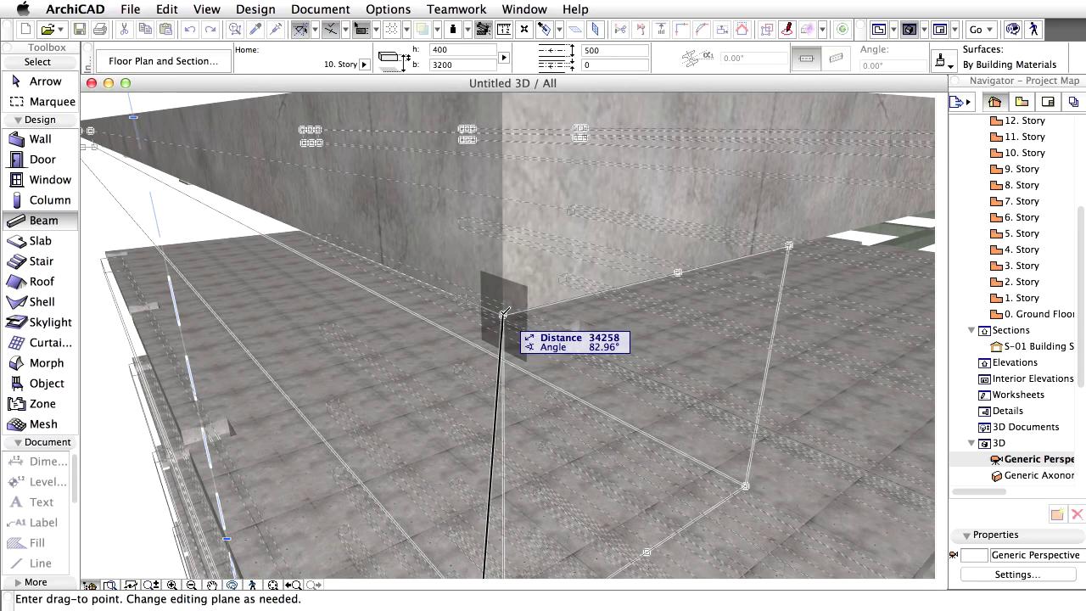
left_click(504, 312)
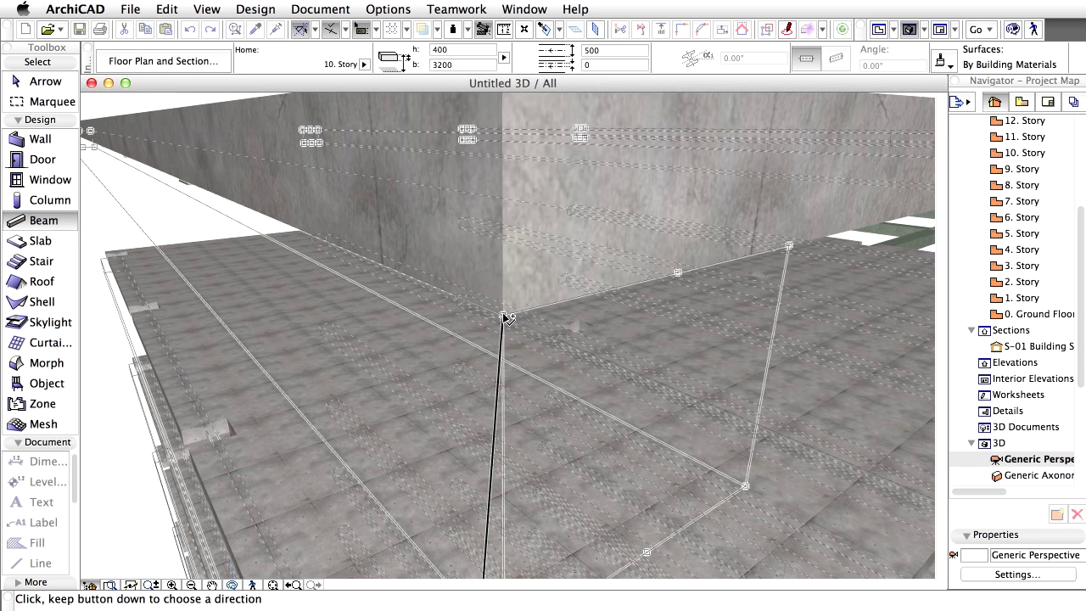
left_click(505, 316)
Deselect everything and orbit out to view the whole beamed tower
key("Escape")
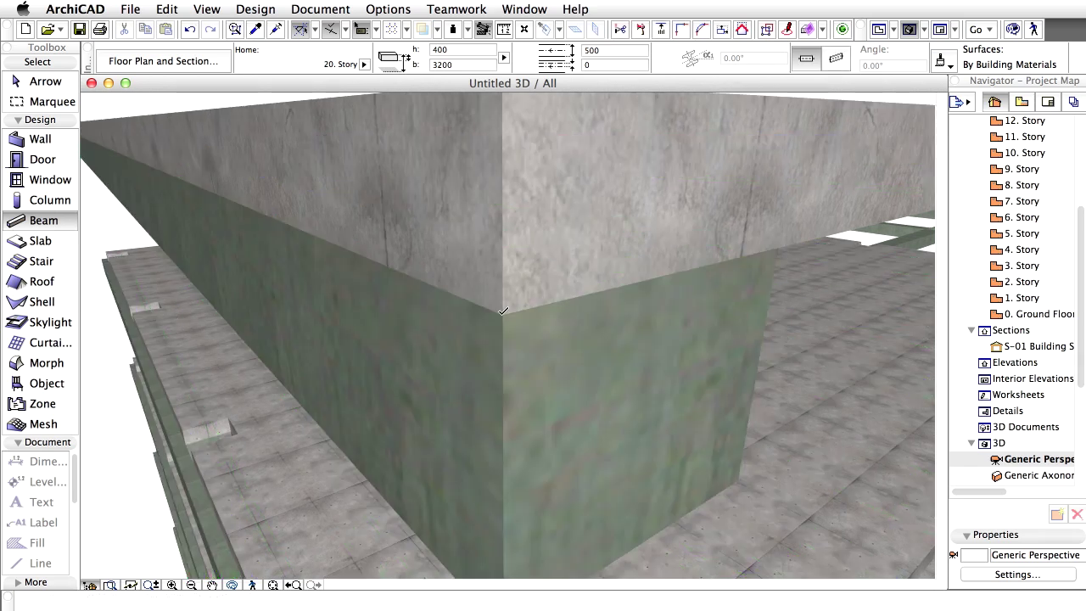
scroll(502, 310, "down", 10)
mouse_move(388, 212)
middle_mouse_down("shift")
mouse_move(411, 166)
mouse_move(443, 258)
mouse_move(498, 257)
middle_mouse_up("shift")
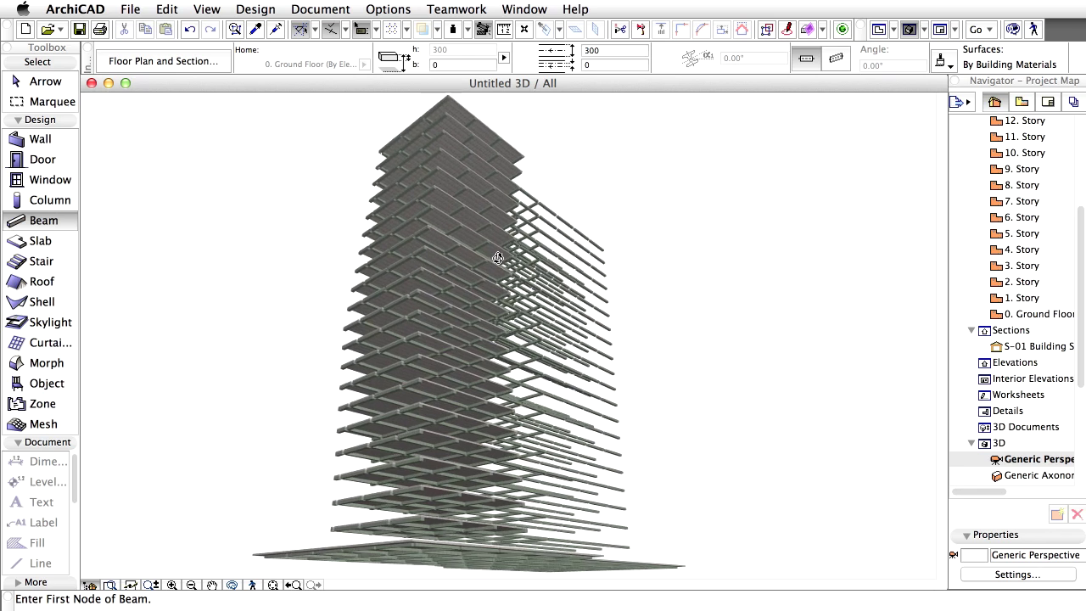